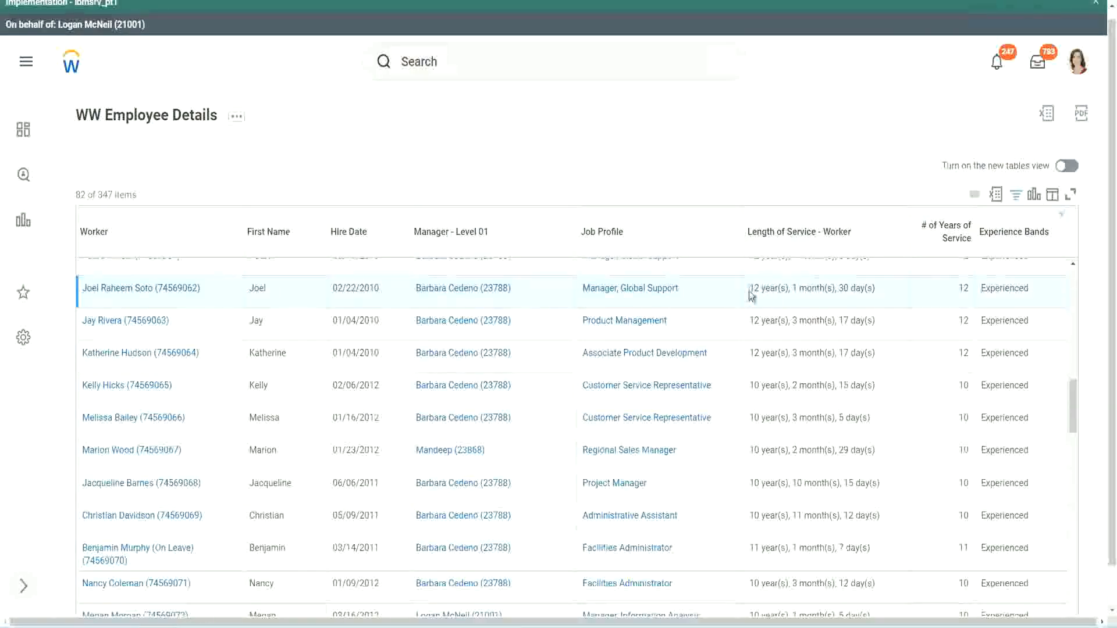
# - Compare the Length of Service - Worker values with the # of Years of Service values for several workers in the WW Employee Details report
pyautogui.moveTo(750, 292); pyautogui.dragTo(755, 293)
pyautogui.click(790, 287)
pyautogui.moveTo(749, 288); pyautogui.dragTo(856, 288)
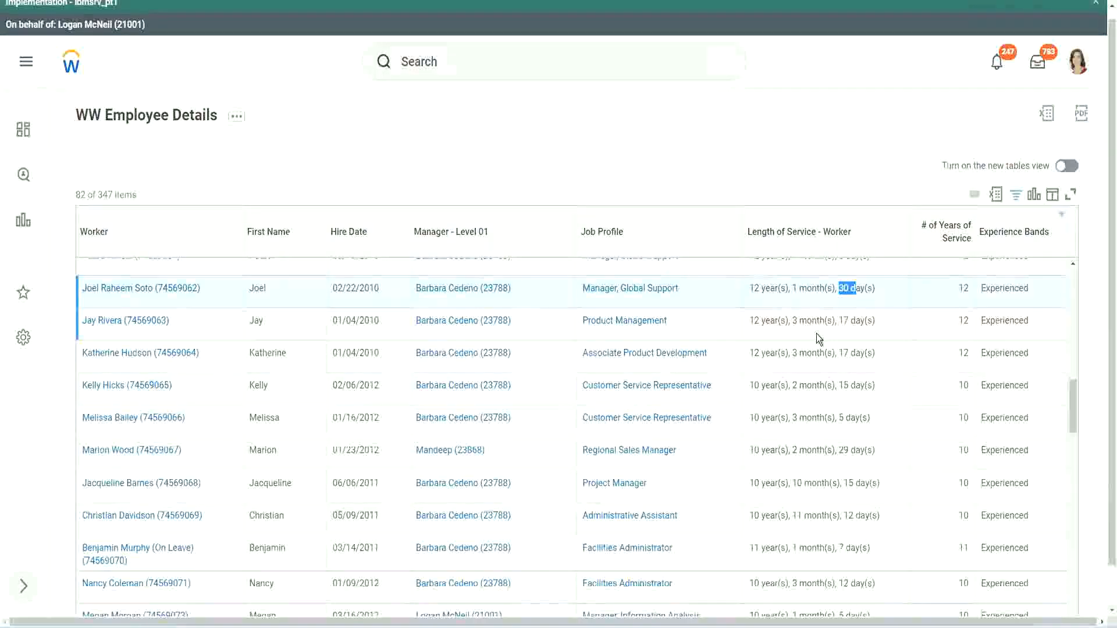
pyautogui.doubleClick(968, 287)
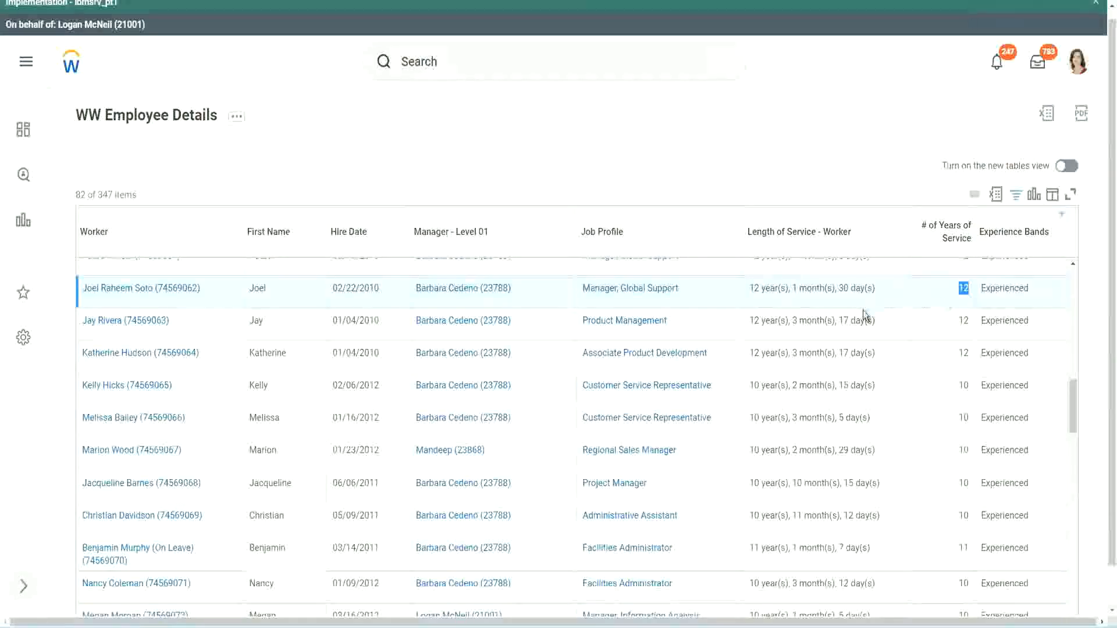
pyautogui.click(772, 516)
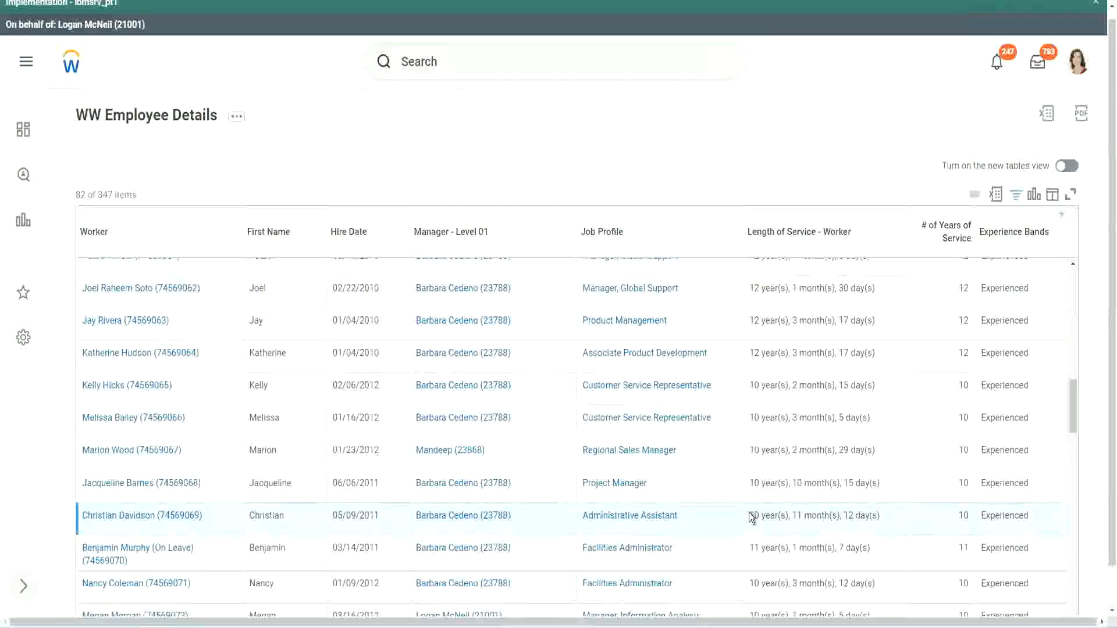
pyautogui.doubleClick(795, 516)
pyautogui.moveTo(849, 518); pyautogui.dragTo(853, 516)
pyautogui.click(867, 515)
pyautogui.doubleClick(963, 516)
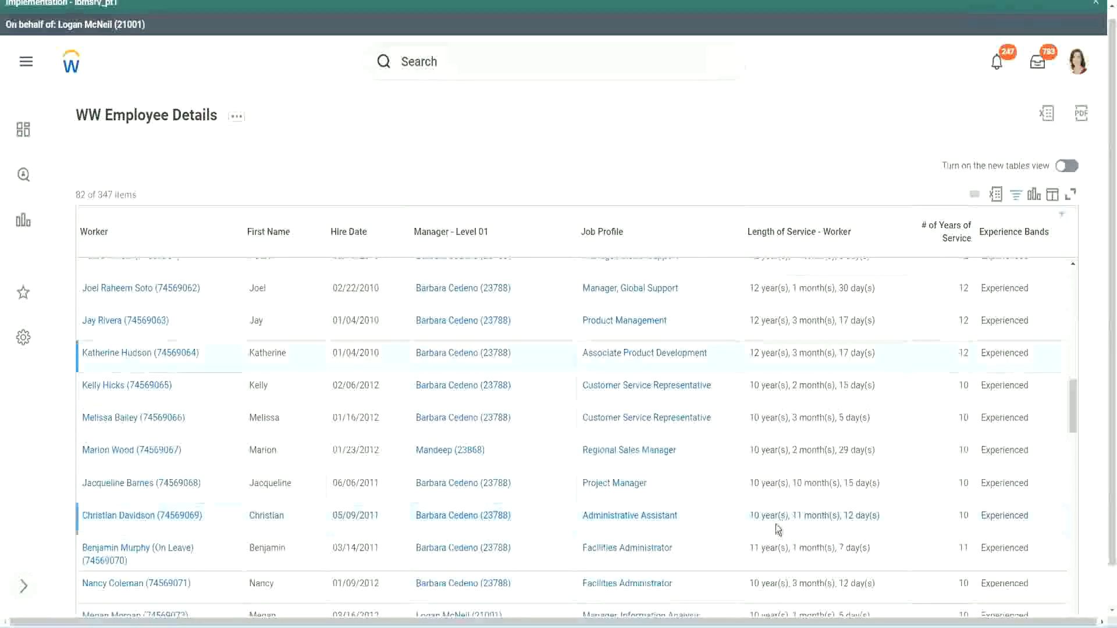
pyautogui.doubleClick(755, 515)
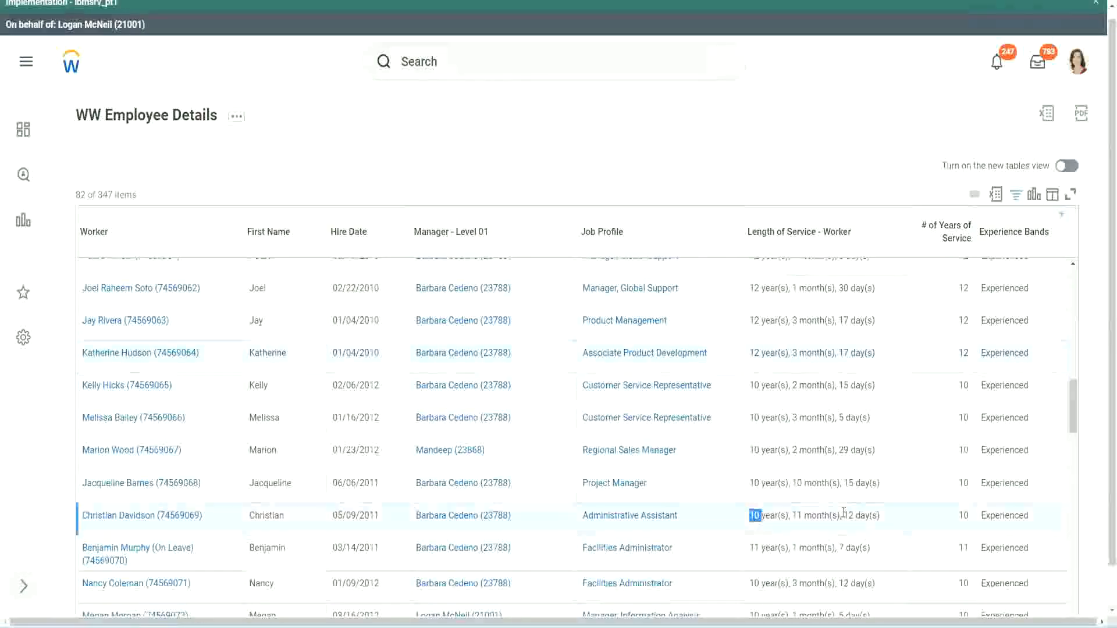
pyautogui.click(844, 512)
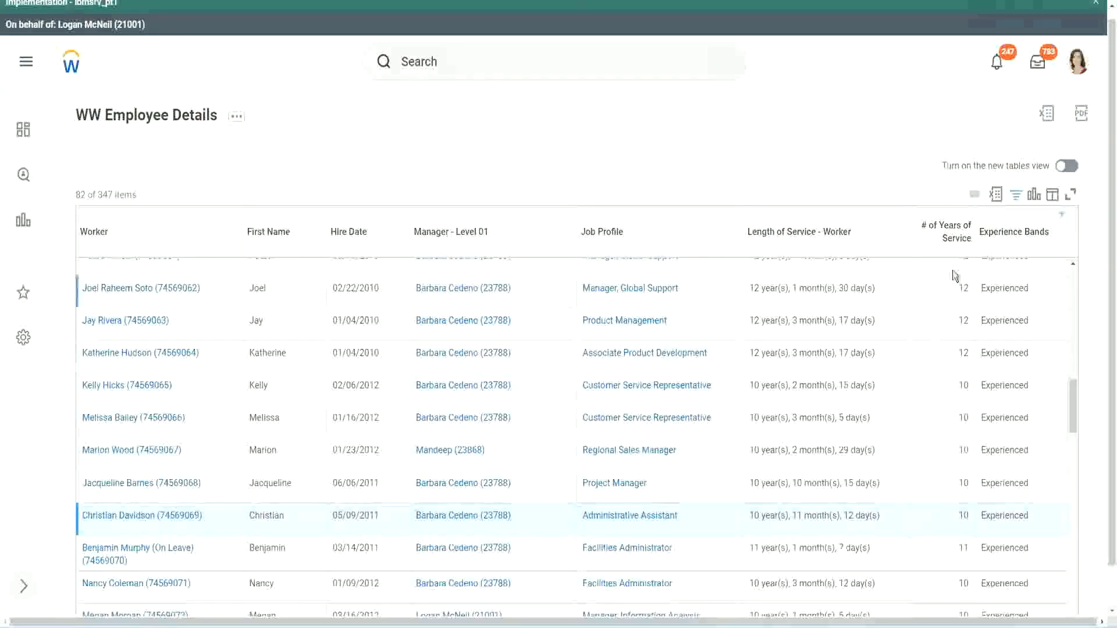
pyautogui.moveTo(959, 288); pyautogui.dragTo(969, 288)
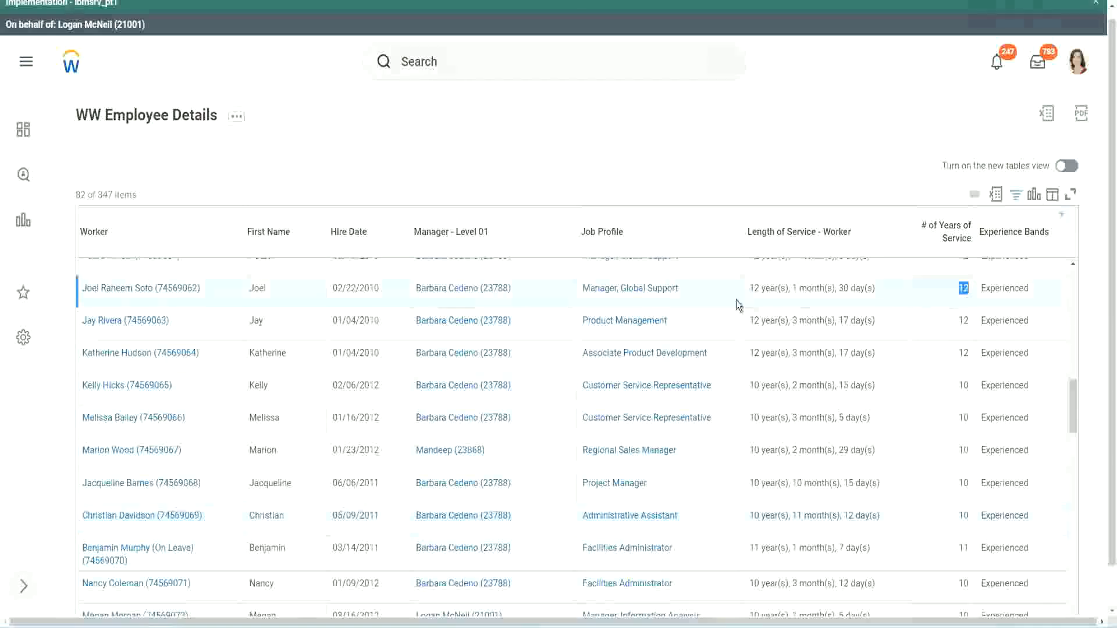
pyautogui.moveTo(750, 289); pyautogui.dragTo(893, 288)
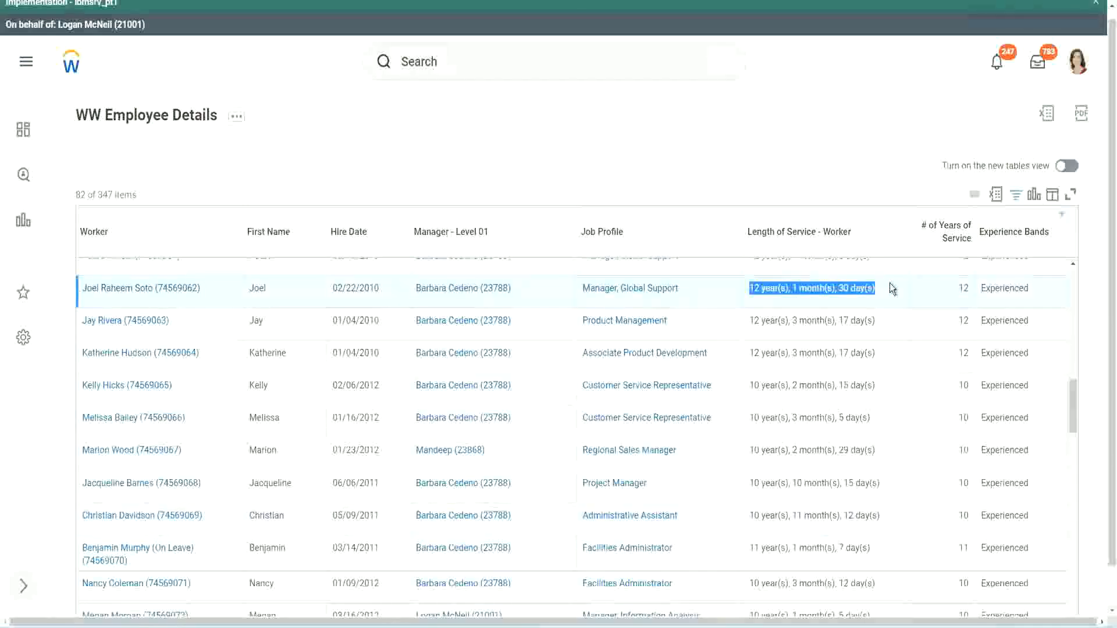
pyautogui.click(867, 515)
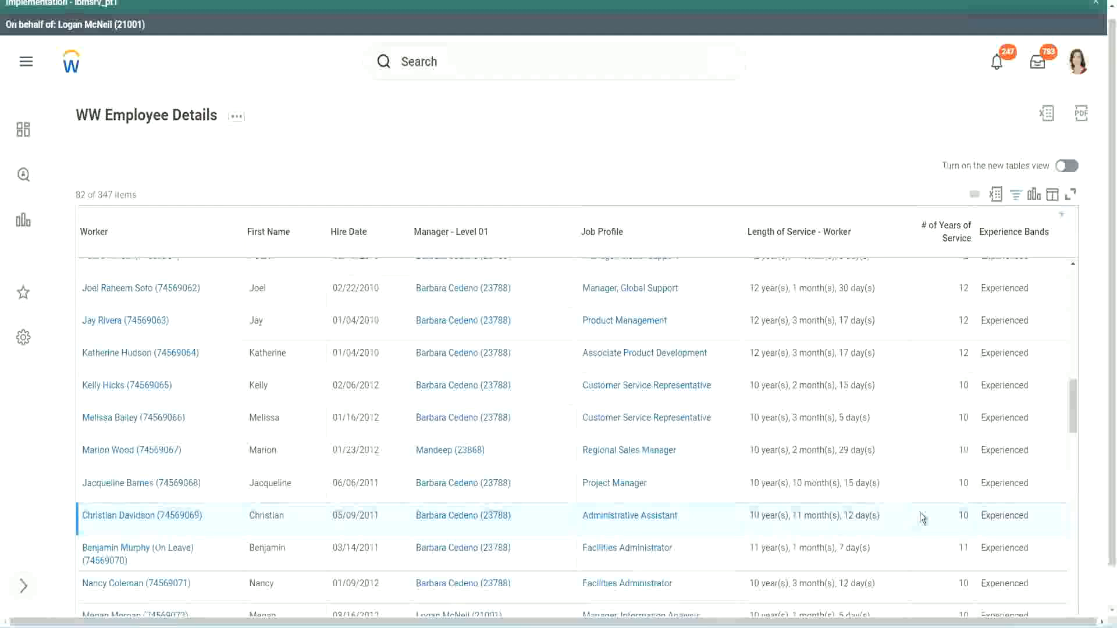
pyautogui.doubleClick(965, 515)
pyautogui.click(923, 519)
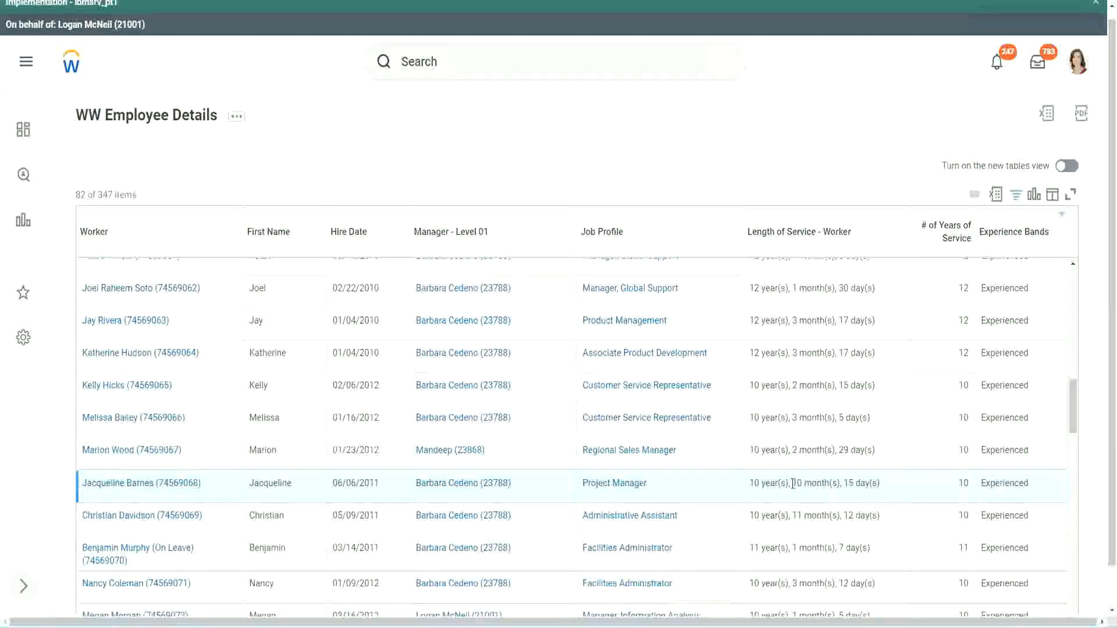
pyautogui.doubleClick(797, 483)
pyautogui.click(835, 484)
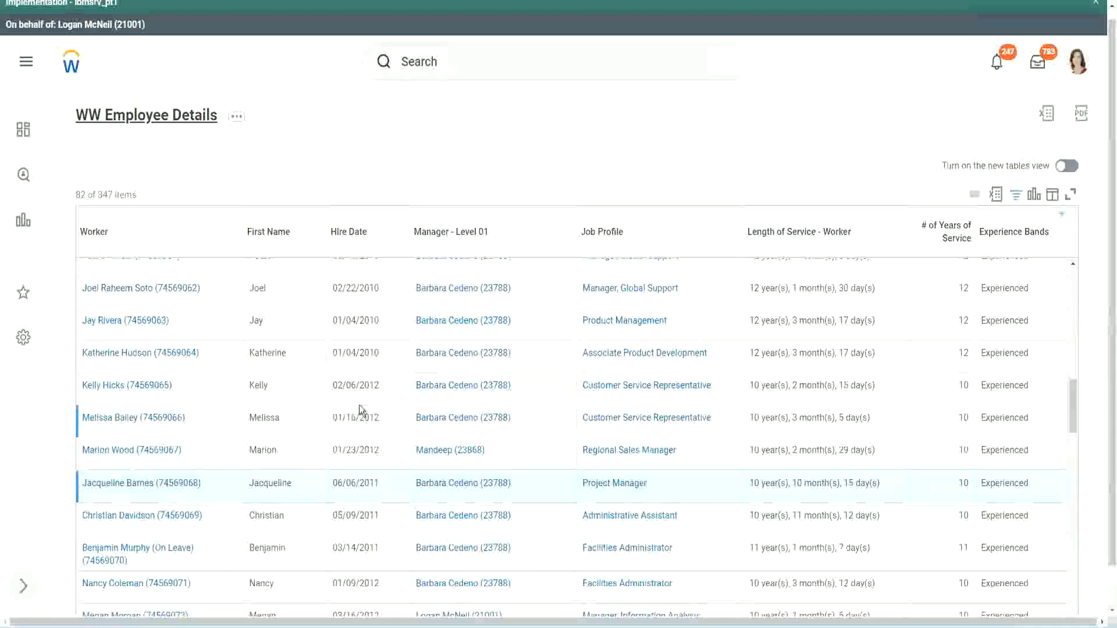
# - Open CF-WW-Eval Exp-Derive Experience Bands from Years of Service in a new tab and examine its conditions and return values
pyautogui.scroll(-4, 362, 406)
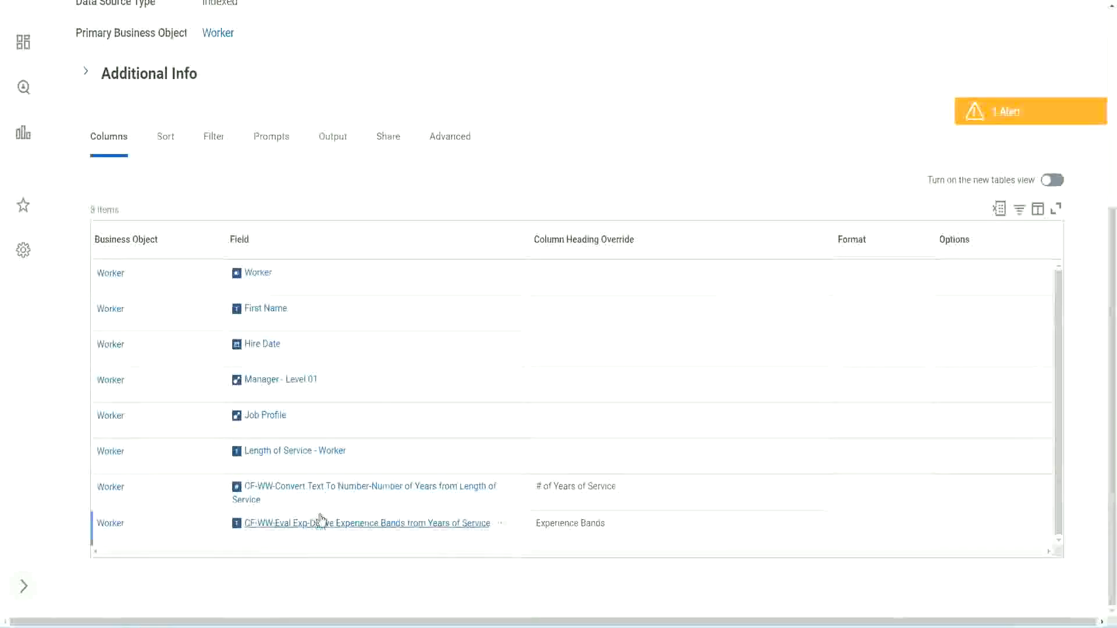
pyautogui.rightClick(303, 529)
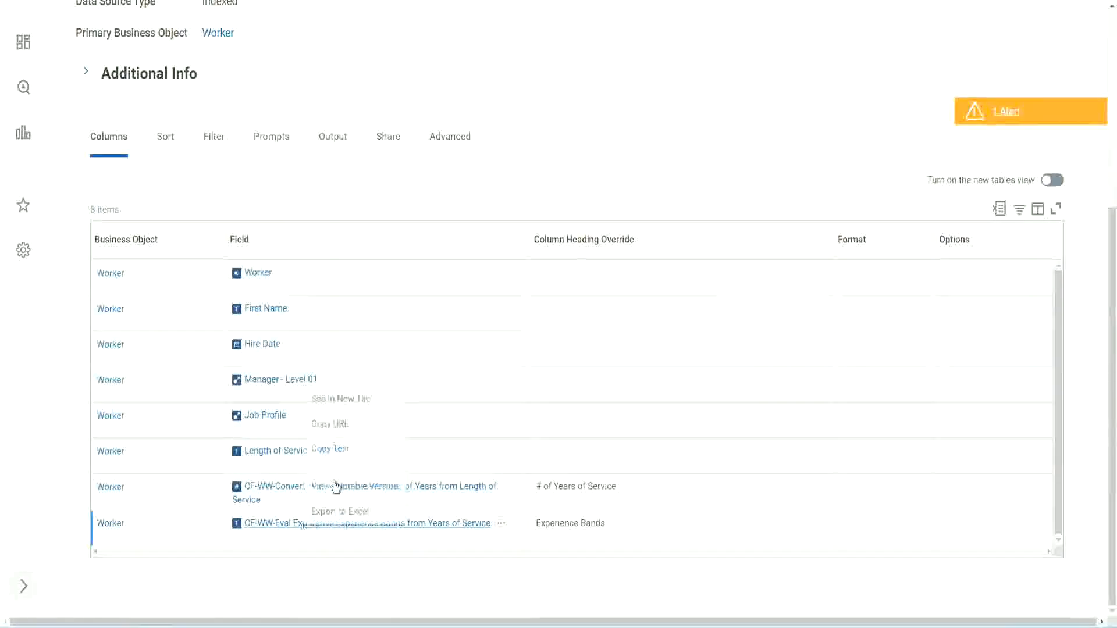
pyautogui.click(351, 396)
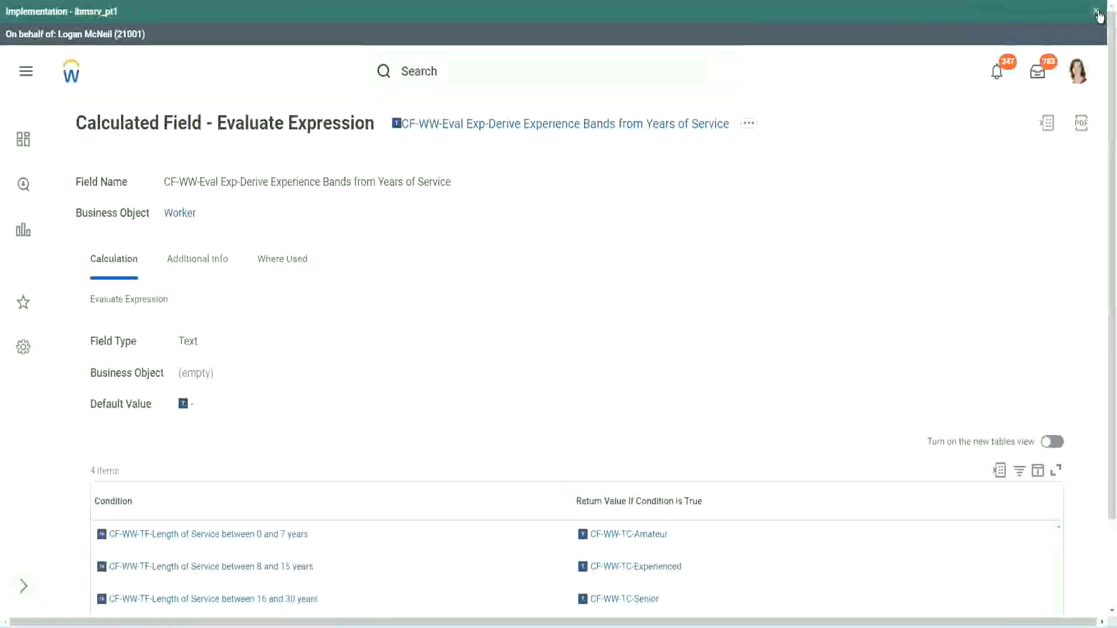
pyautogui.click(1096, 13)
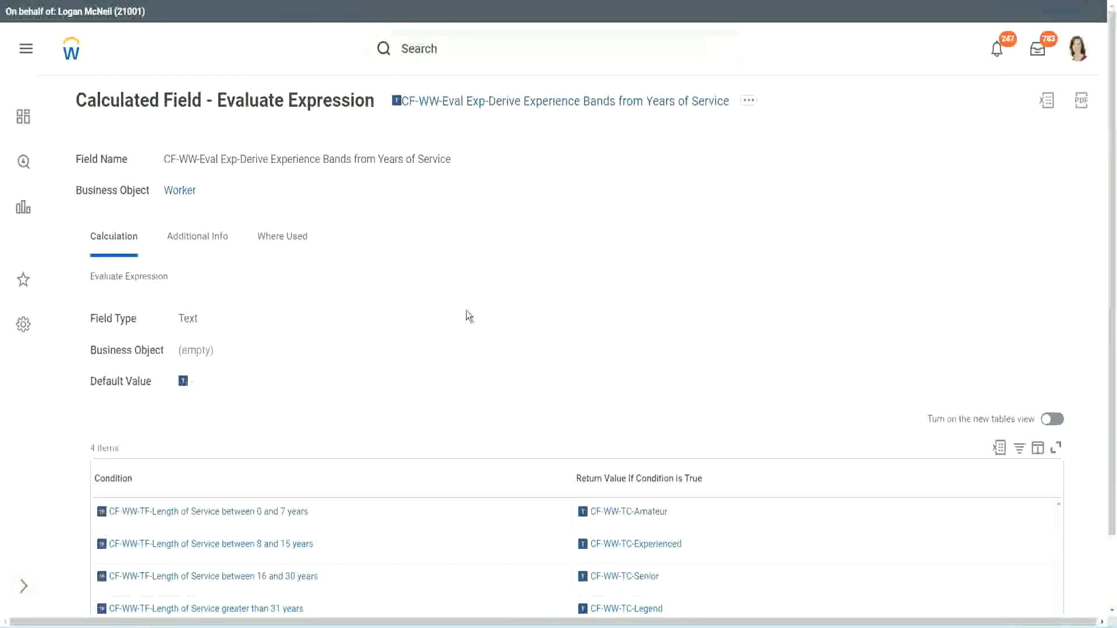
pyautogui.scroll(-2, 446, 334)
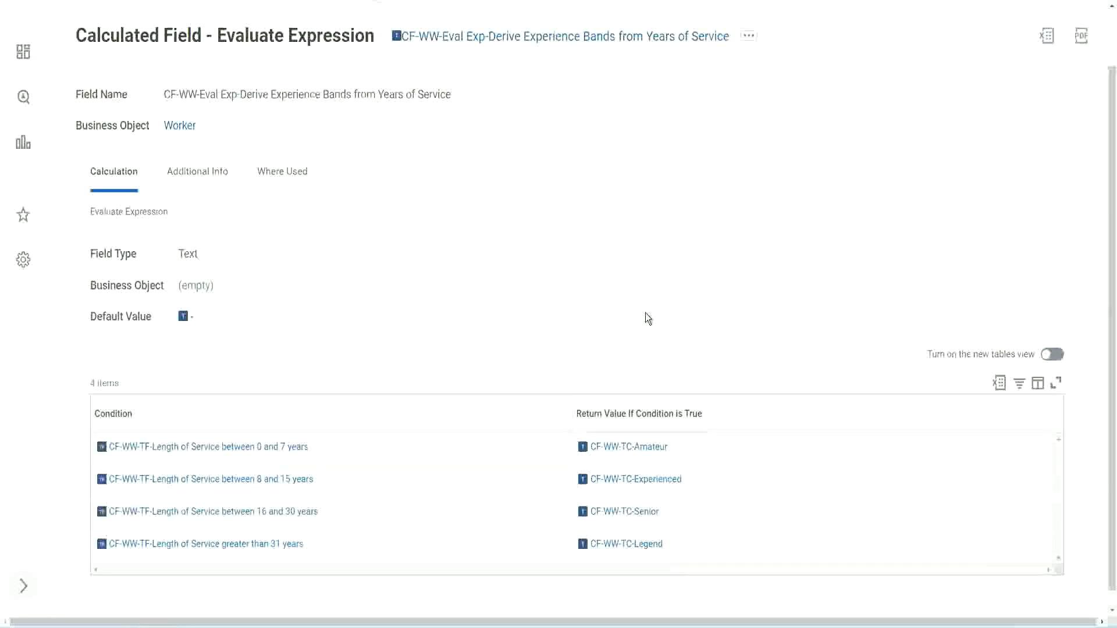
pyautogui.click(506, 410)
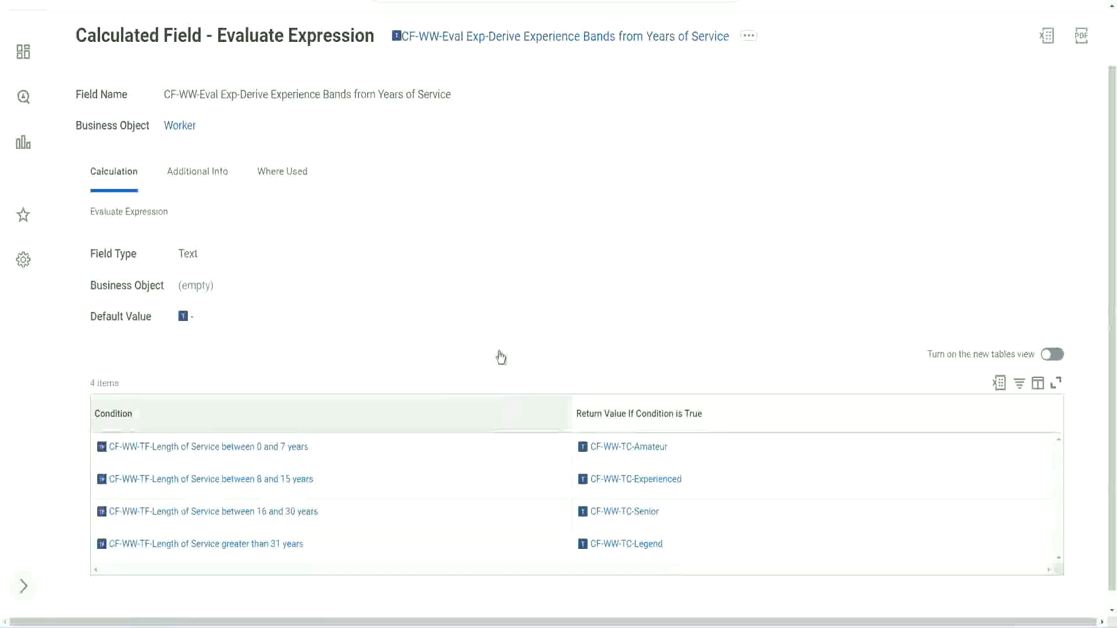
pyautogui.click(498, 268)
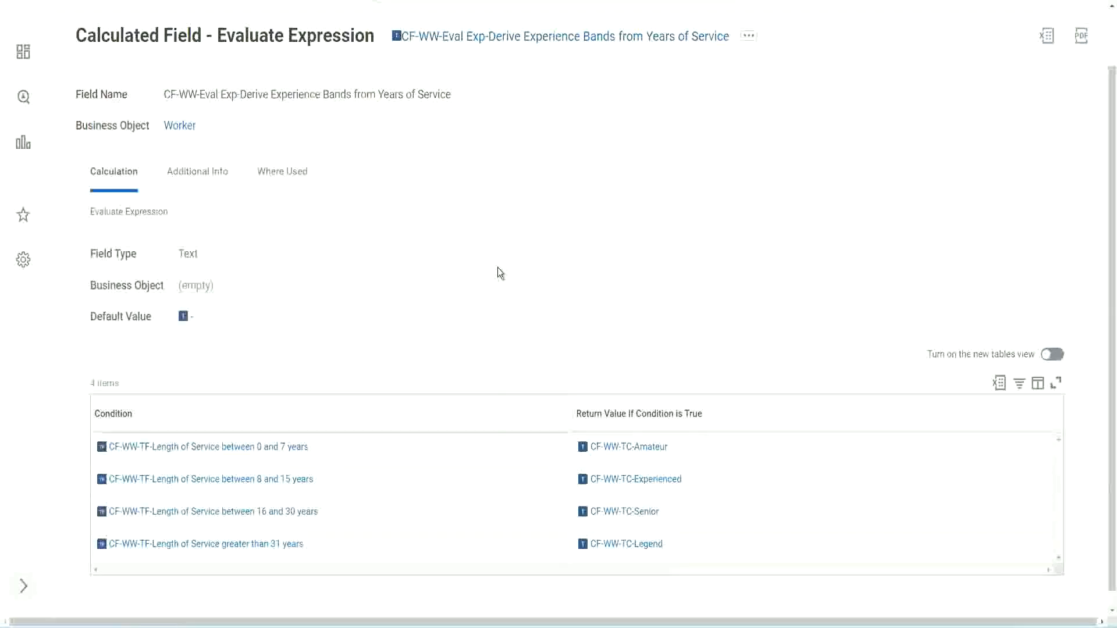
# - Copy the existing calculated field's name, then search for "create cal field" and open the Create Calculated Field task
pyautogui.rightClick(492, 44)
pyautogui.click(519, 106)
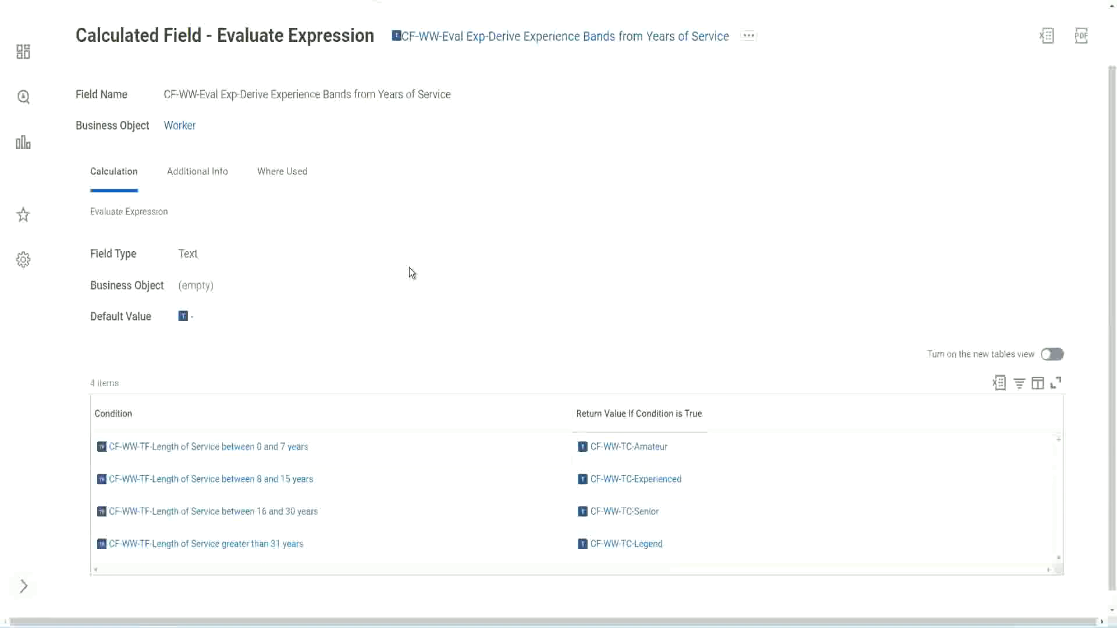
pyautogui.scroll(1, 435, 231)
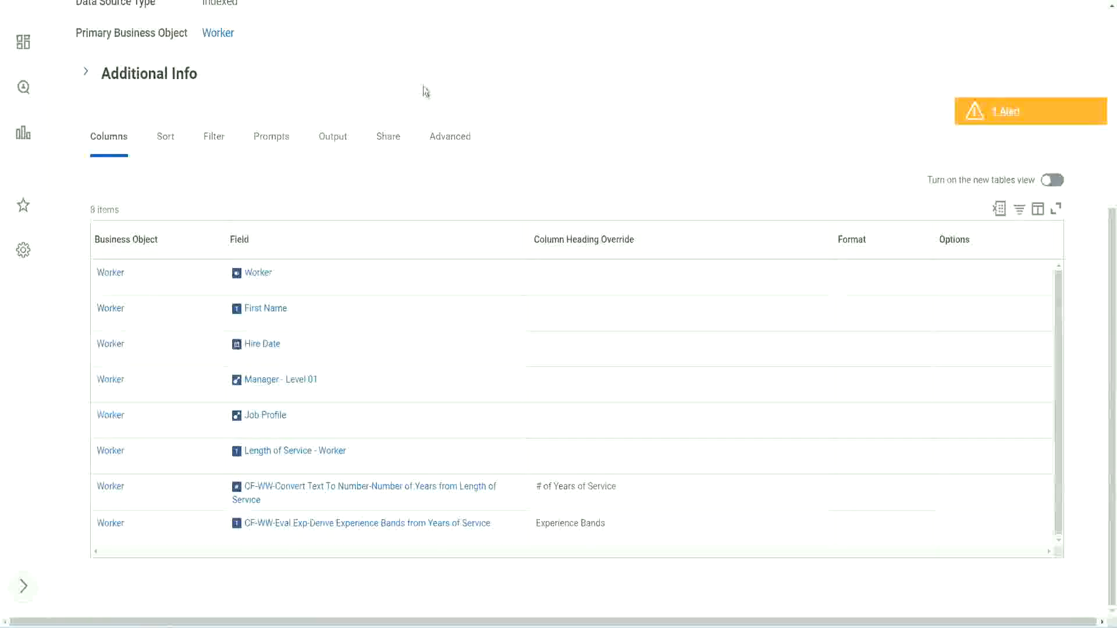
pyautogui.scroll(5, 424, 87)
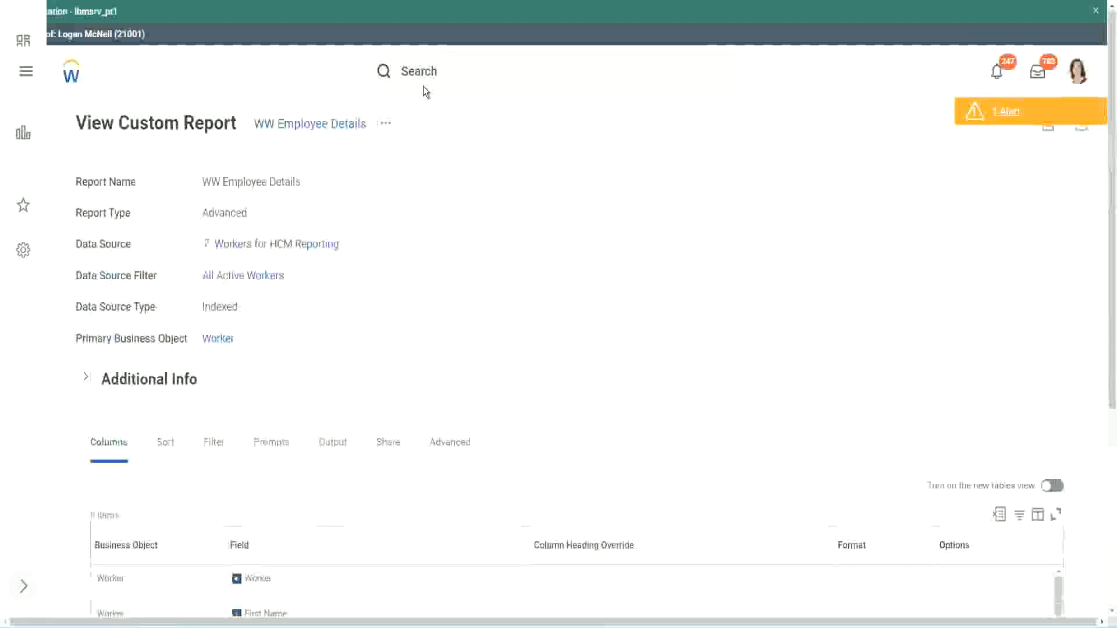
pyautogui.click(454, 70)
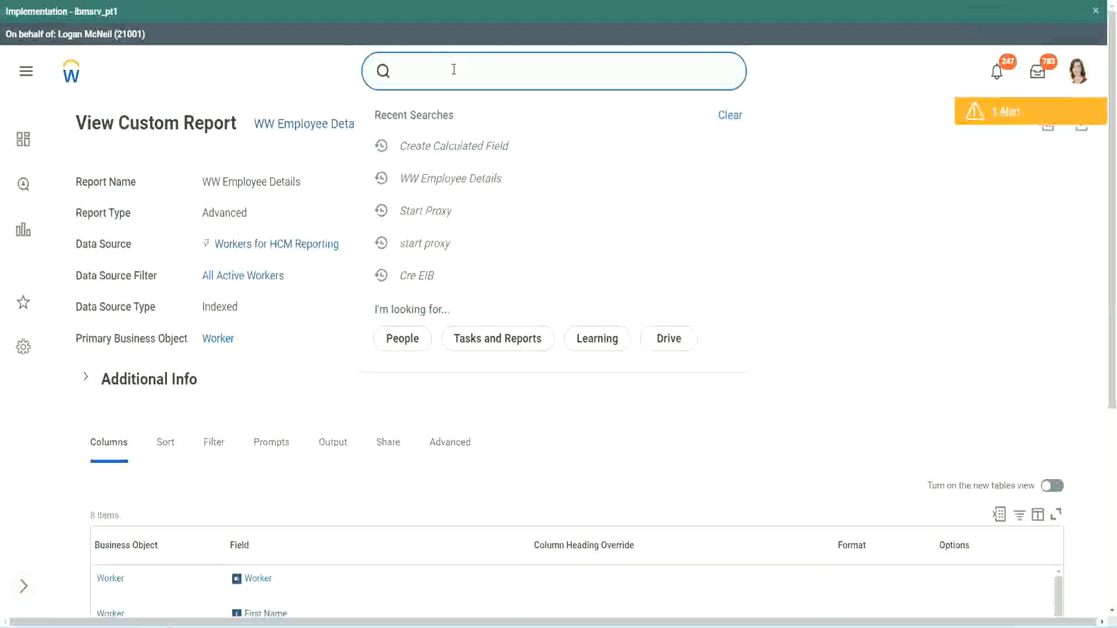
pyautogui.write('create cal field')
pyautogui.click(466, 118)
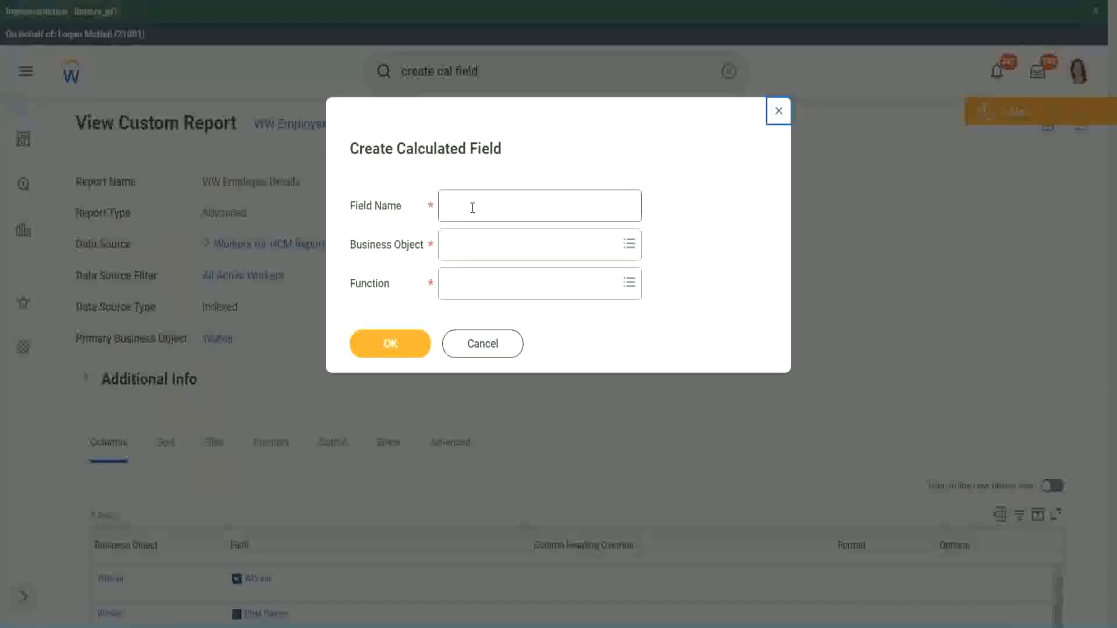
# - Paste the copied name as the new field's name and insert "Bands" after "Eval Exp"
pyautogui.click(472, 207)
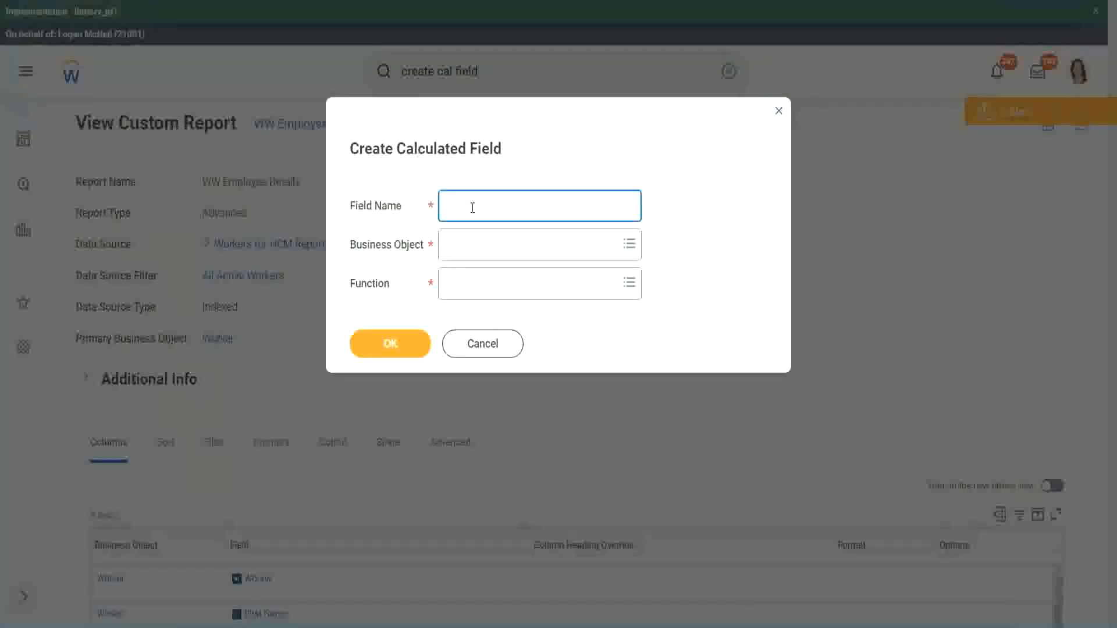
pyautogui.hotkey('ctrl', 'v')
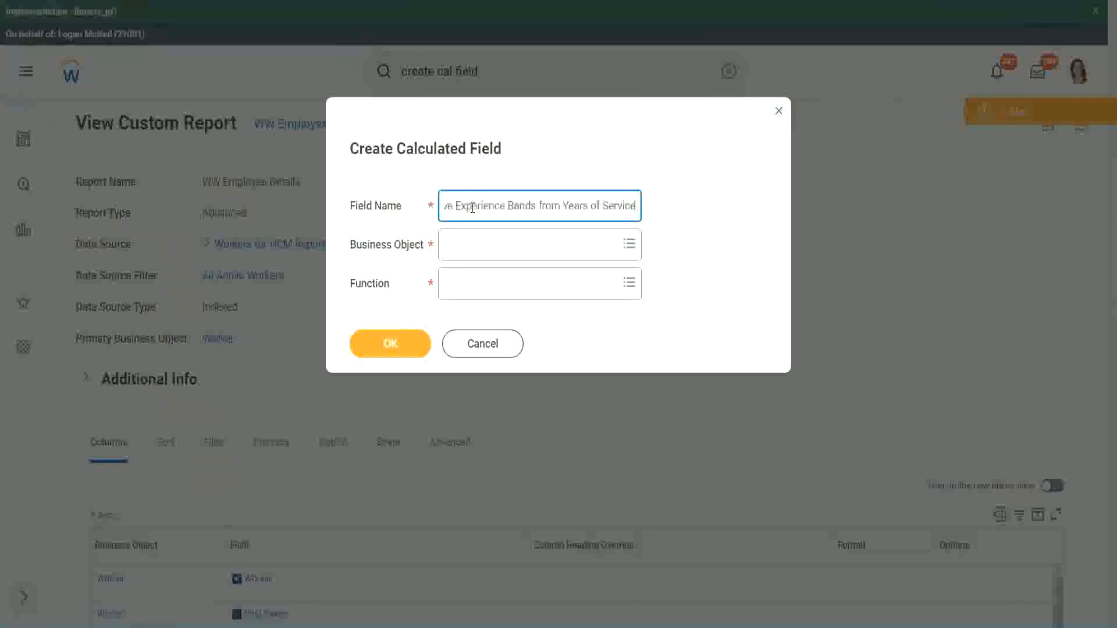
pyautogui.press('Home')
pyautogui.hotkey('ctrl', 'shift', 'Right')
pyautogui.hotkey('ctrl', 'shift', 'Right')
pyautogui.hotkey('ctrl', 'shift', 'Right')
pyautogui.hotkey('ctrl', 'shift', 'Right')
pyautogui.hotkey('ctrl', 'shift', 'Right')
pyautogui.hotkey('ctrl', 'shift', 'Right')
pyautogui.click(506, 208)
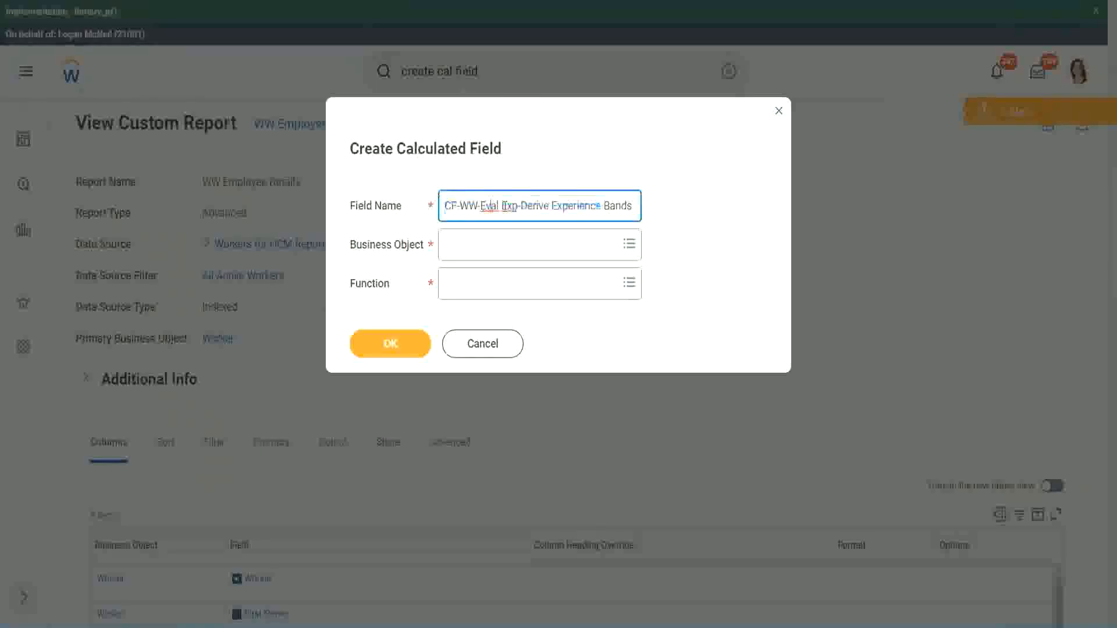
pyautogui.doubleClick(509, 208)
pyautogui.press('Right')
pyautogui.write('bands')
pyautogui.press('Left')
pyautogui.press('Left')
pyautogui.press('Left')
pyautogui.press('Left')
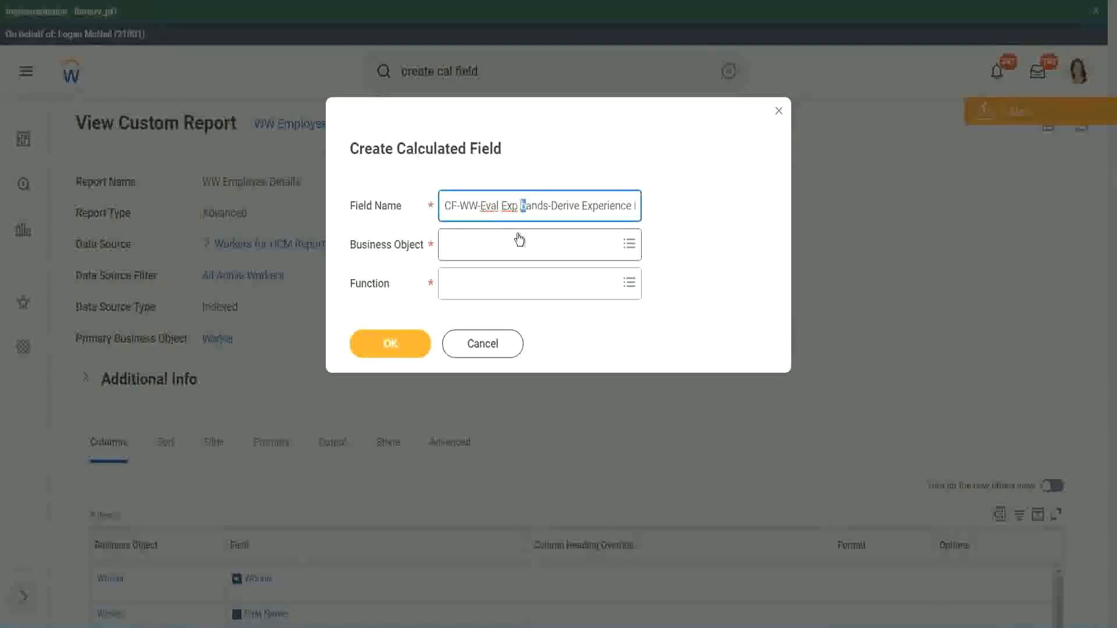
pyautogui.hotkey('shift', 'Left')
pyautogui.write('B')
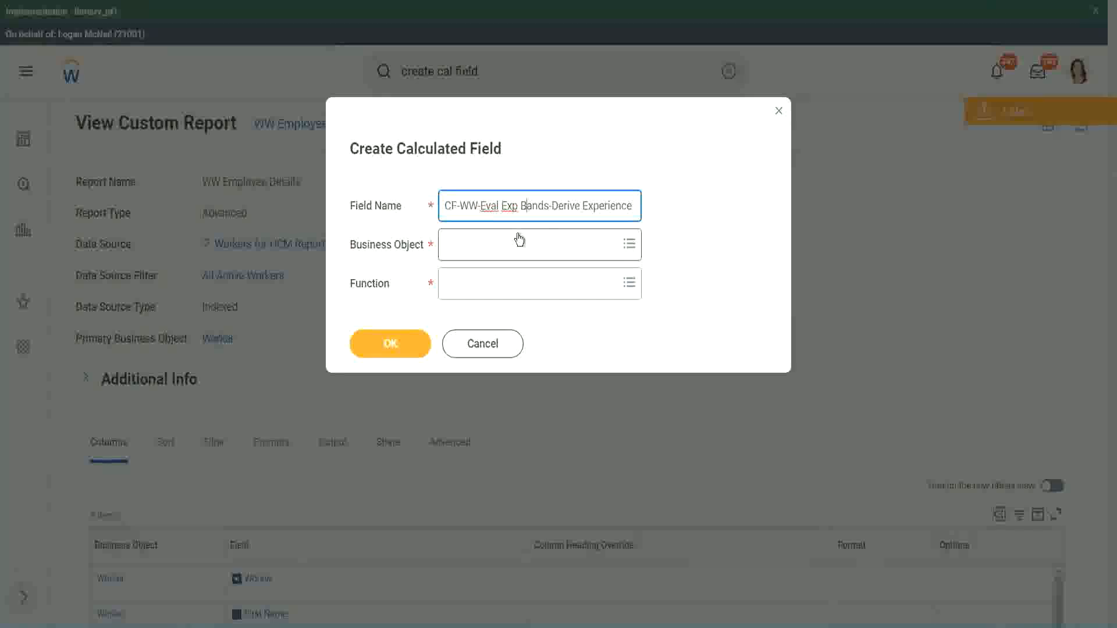
# - Replace "Derive" with "Determine" in the new calculated field's name
pyautogui.press('Right')
pyautogui.press('Right')
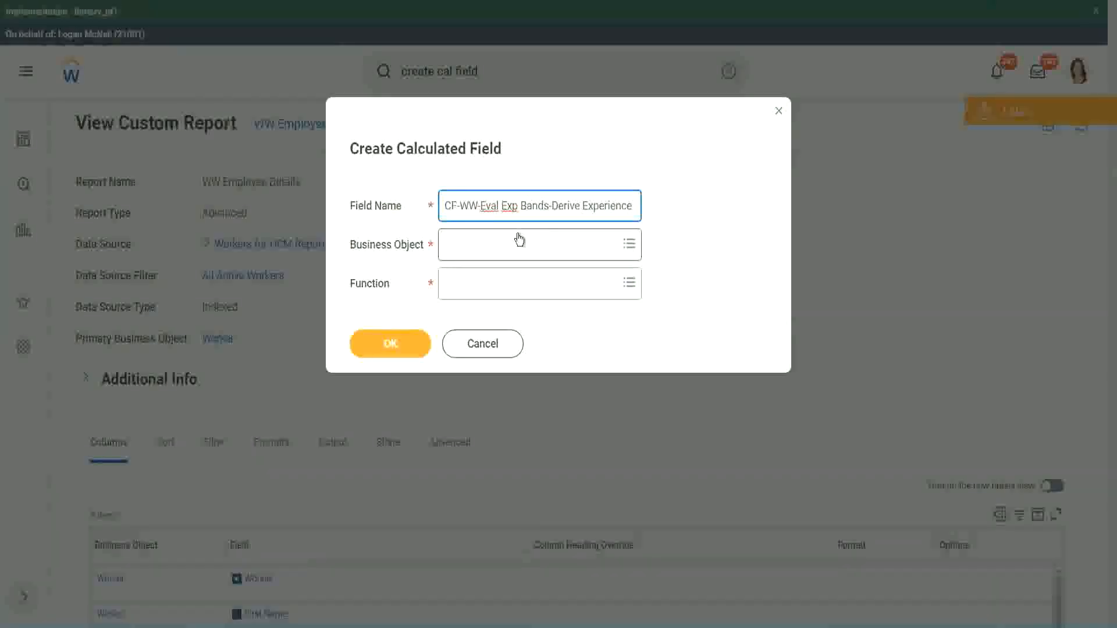
pyautogui.press('Right')
pyautogui.press('End')
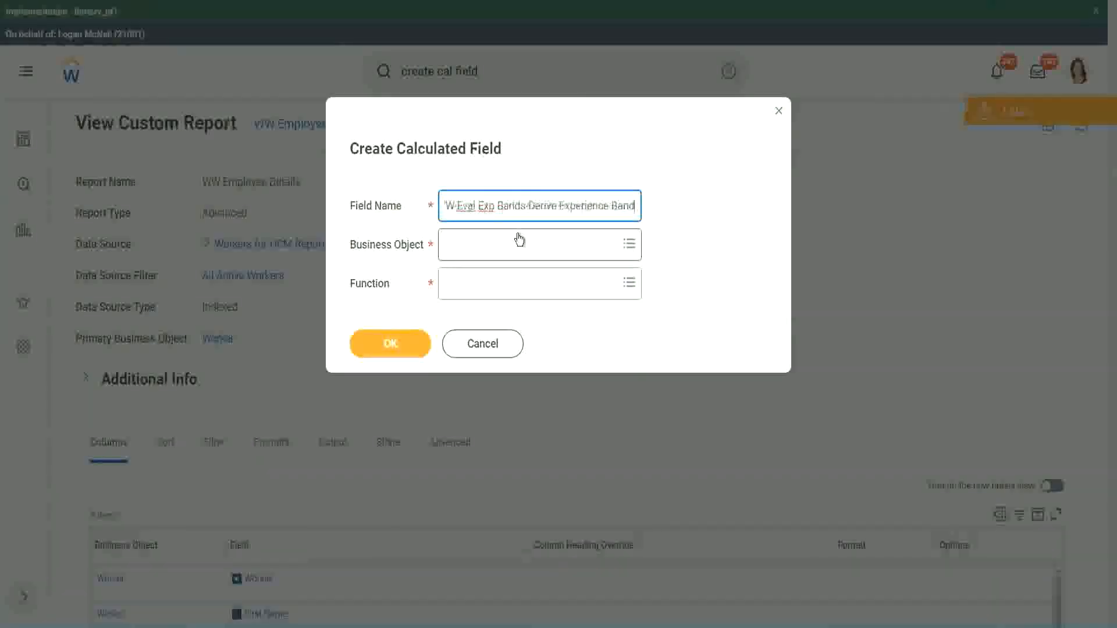
pyautogui.press('Right')
pyautogui.press('Right')
pyautogui.press('Right')
pyautogui.press('Right')
pyautogui.press('Right')
pyautogui.press('Right')
pyautogui.press('Right')
pyautogui.press('Right')
pyautogui.press('Right')
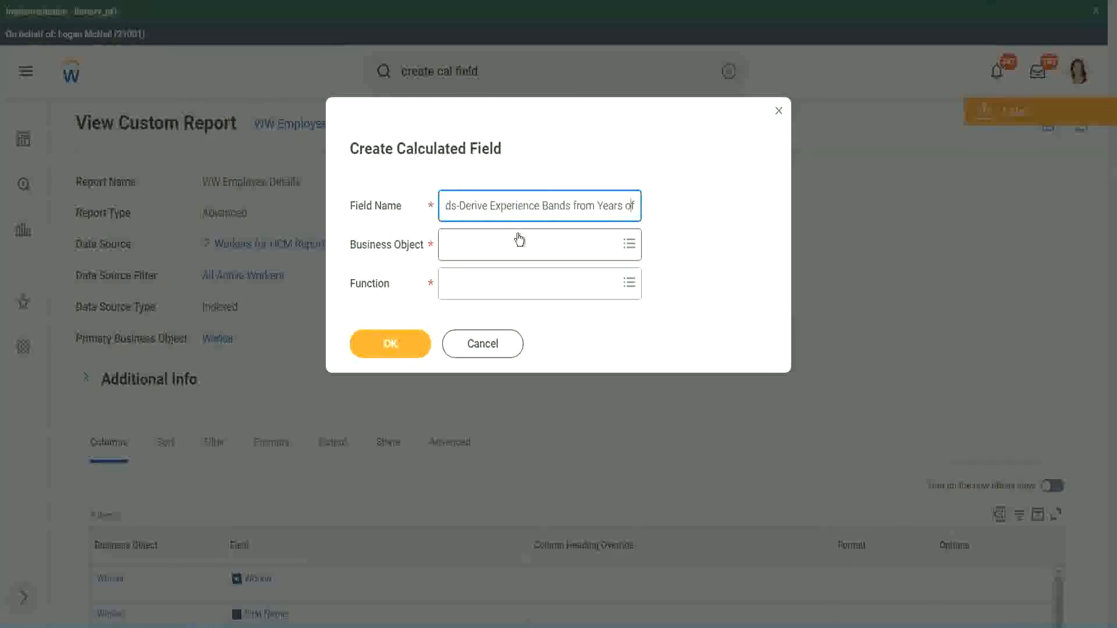
pyautogui.press('Left')
pyautogui.press('Left')
pyautogui.press('Left')
pyautogui.press('Left')
pyautogui.press('Left')
pyautogui.press('Left')
pyautogui.press('Left')
pyautogui.press('Left')
pyautogui.press('Left')
pyautogui.press('Left')
pyautogui.press('Left')
pyautogui.press('Left')
pyautogui.press('Left')
pyautogui.press('Left')
pyautogui.press('Left')
pyautogui.press('Left')
pyautogui.press('Left')
pyautogui.press('Left')
pyautogui.press('Left')
pyautogui.press('Left')
pyautogui.hotkey('shift', 'Left')
pyautogui.hotkey('shift', 'Left')
pyautogui.hotkey('shift', 'Left')
pyautogui.hotkey('shift', 'Left')
pyautogui.hotkey('shift', 'Left')
pyautogui.hotkey('shift', 'Left')
pyautogui.write('Determine')
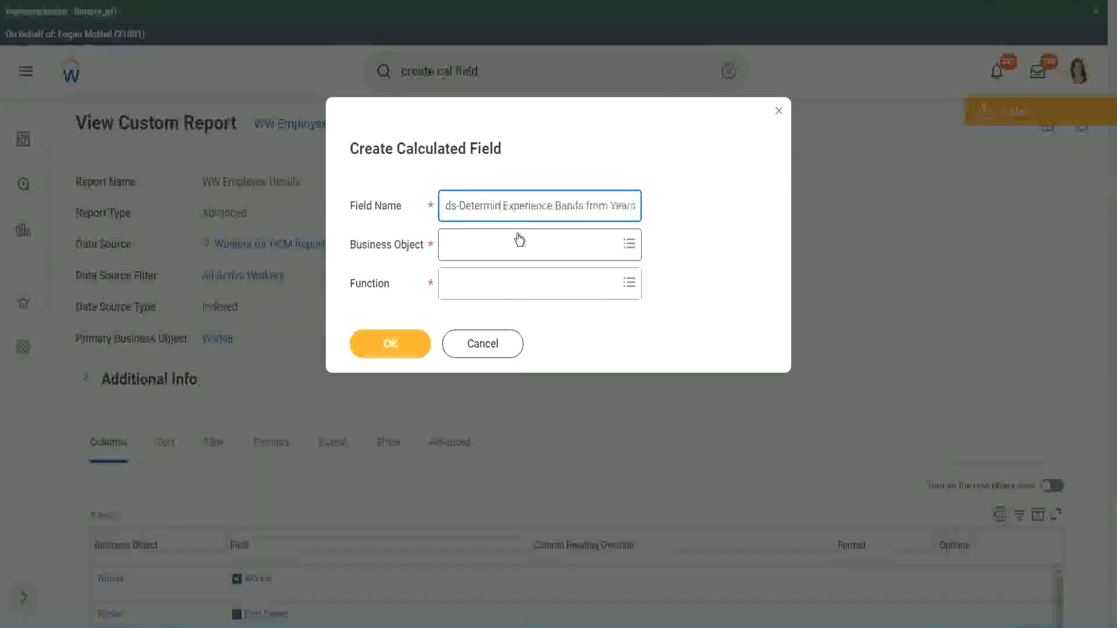
pyautogui.press('Right')
pyautogui.press('Right')
pyautogui.press('Right')
pyautogui.press('Right')
pyautogui.press('Right')
pyautogui.press('Right')
pyautogui.press('Right')
pyautogui.press('Right')
pyautogui.press('Right')
pyautogui.press('Right')
pyautogui.press('Right')
pyautogui.press('Right')
pyautogui.press('Right')
pyautogui.press('Right')
pyautogui.press('Right')
pyautogui.press('Right')
pyautogui.press('Right')
pyautogui.press('Right')
pyautogui.press('Right')
pyautogui.press('Right')
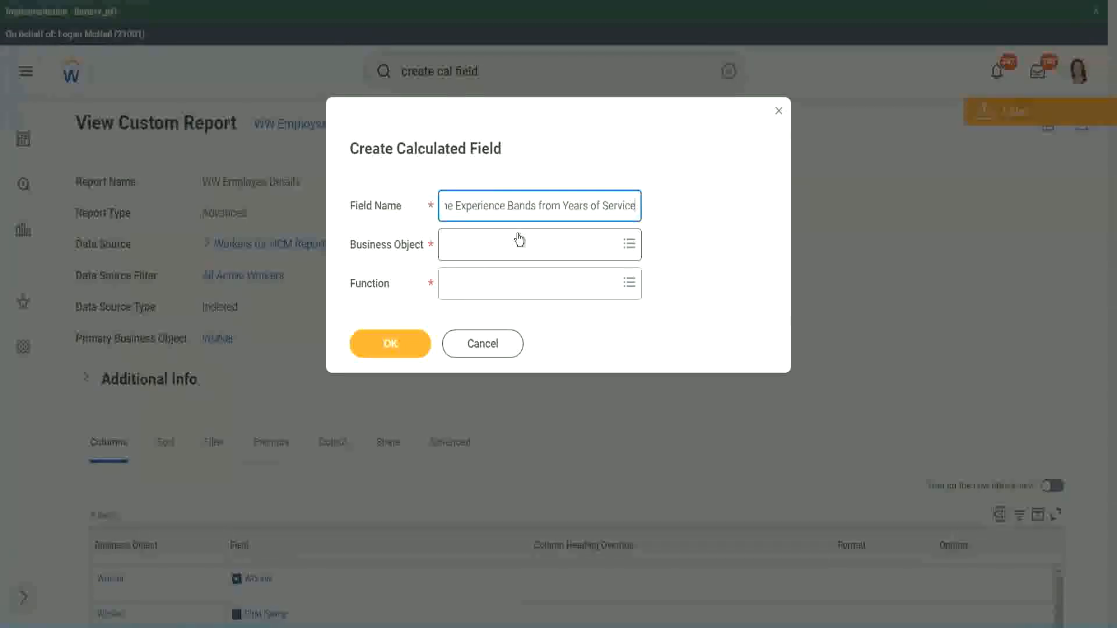
# - Set the new calculated field's business object to Worker
pyautogui.click(497, 245)
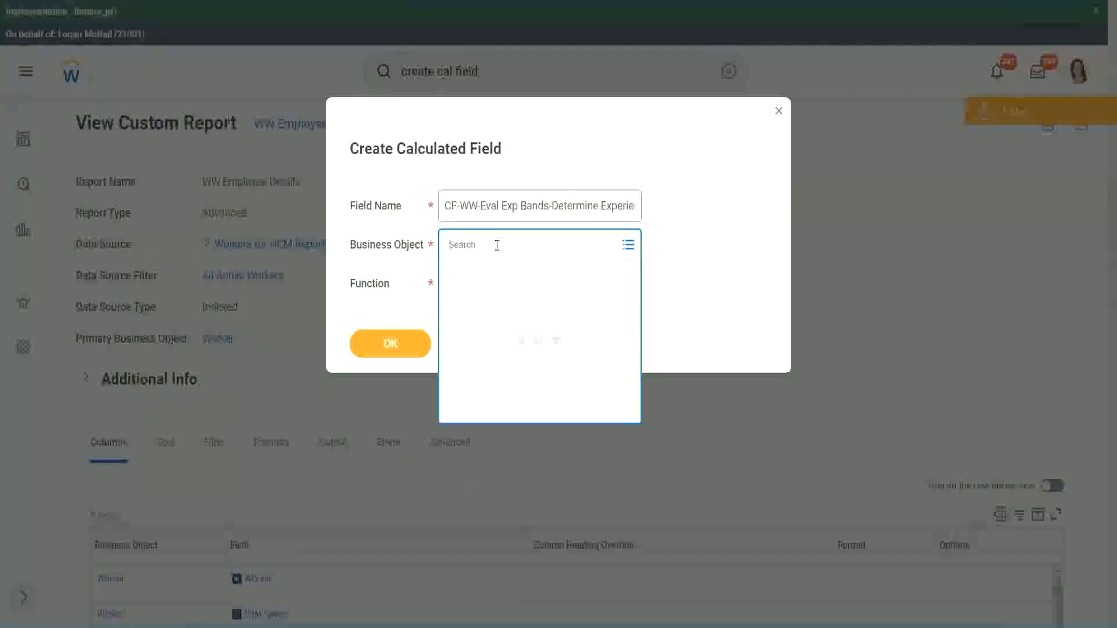
pyautogui.write('work')
pyautogui.press('Return')
pyautogui.write('er')
pyautogui.press('Return')
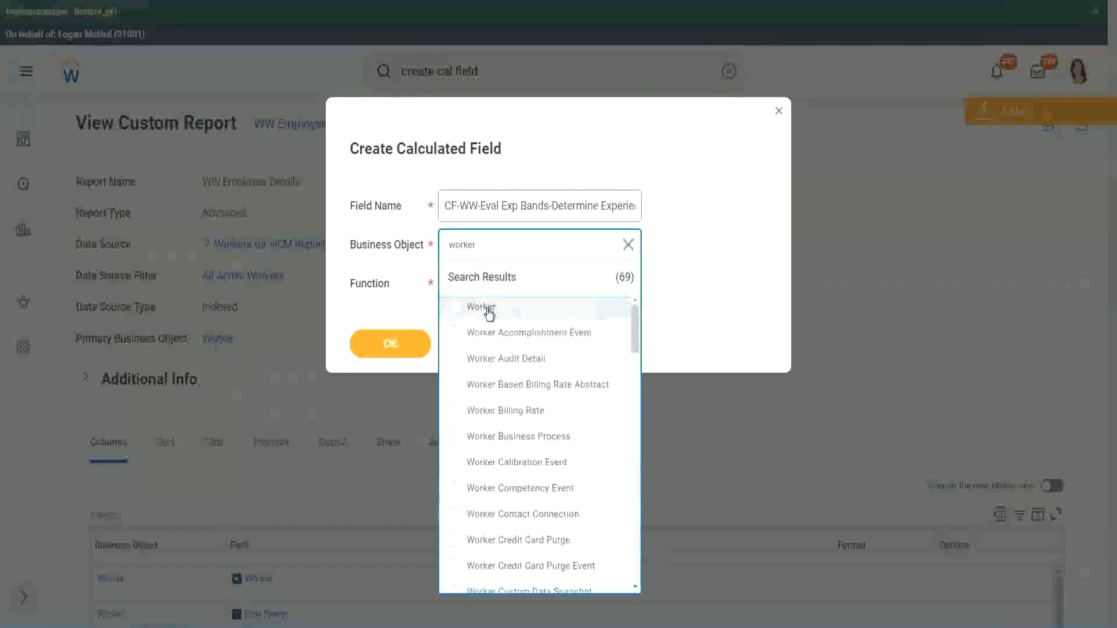
pyautogui.click(486, 309)
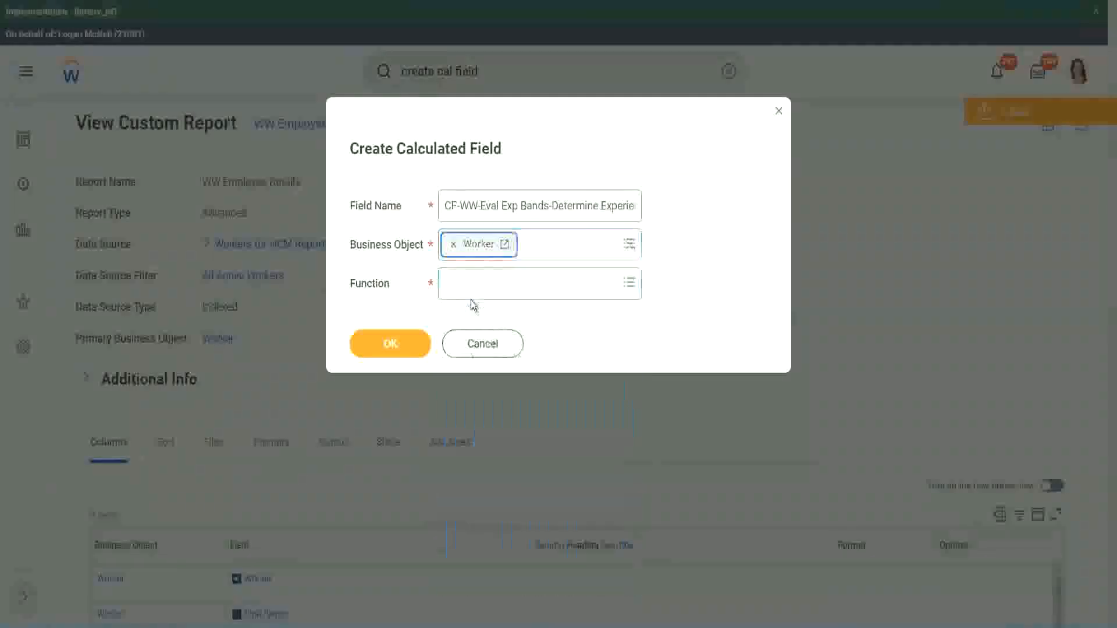
# - Search the functions for "eval exp" and choose Evaluate Expression Band as the calculated field's function
pyautogui.click(472, 280)
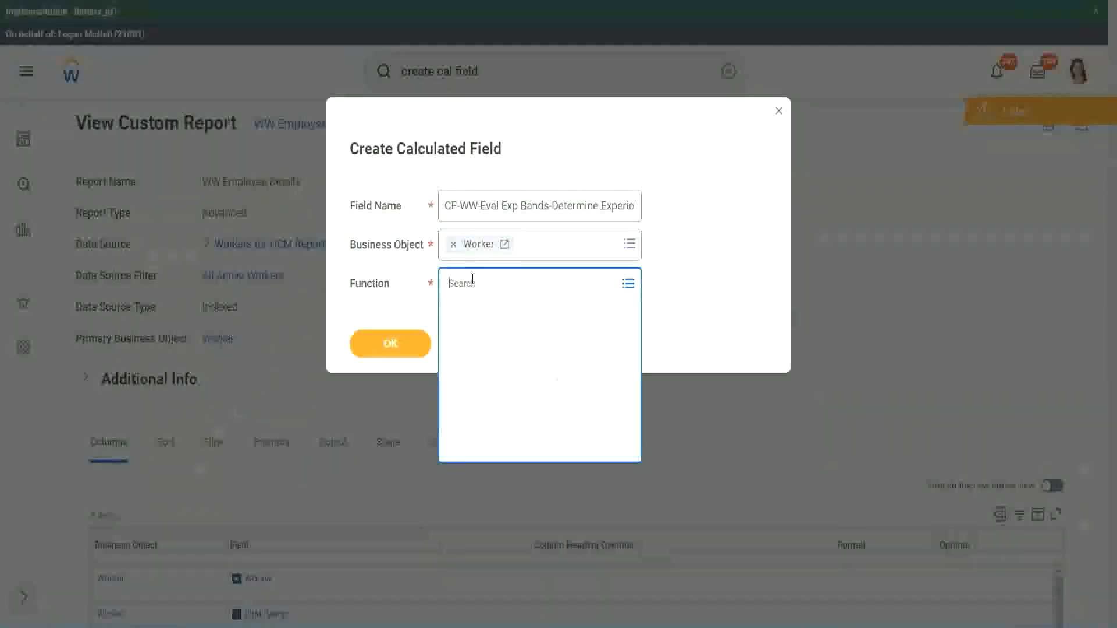
pyautogui.write('eval ex')
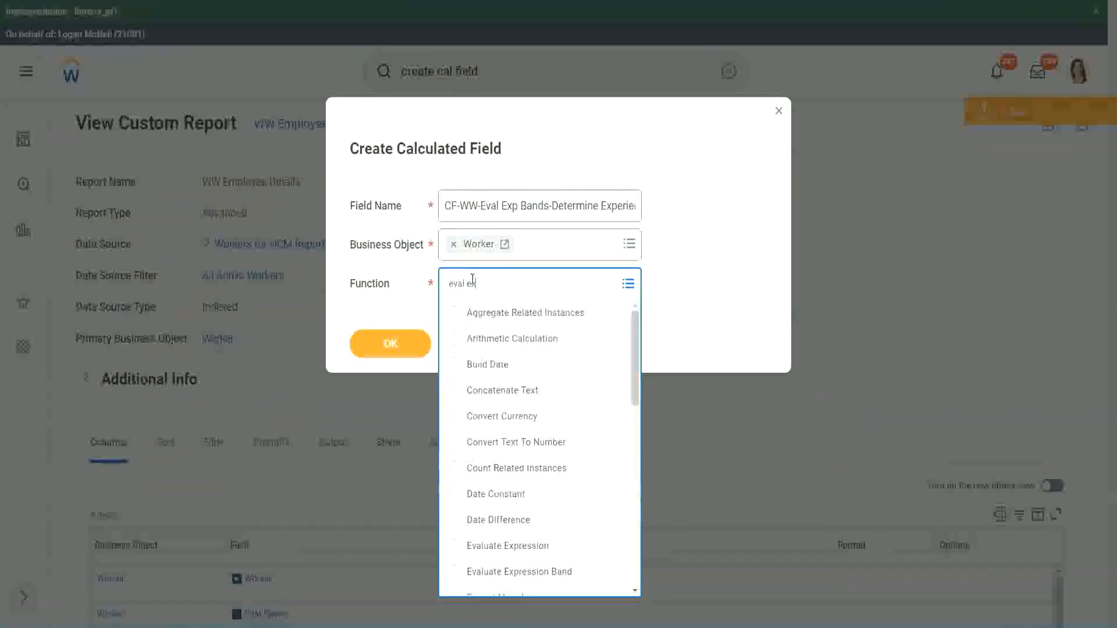
pyautogui.write('p')
pyautogui.press('Return')
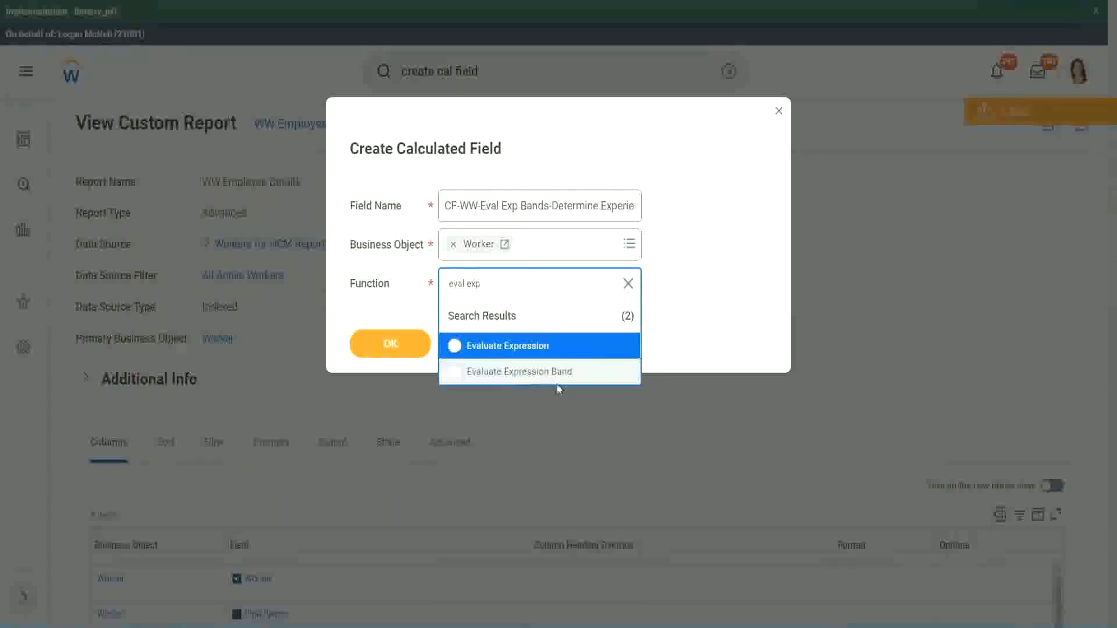
pyautogui.click(563, 376)
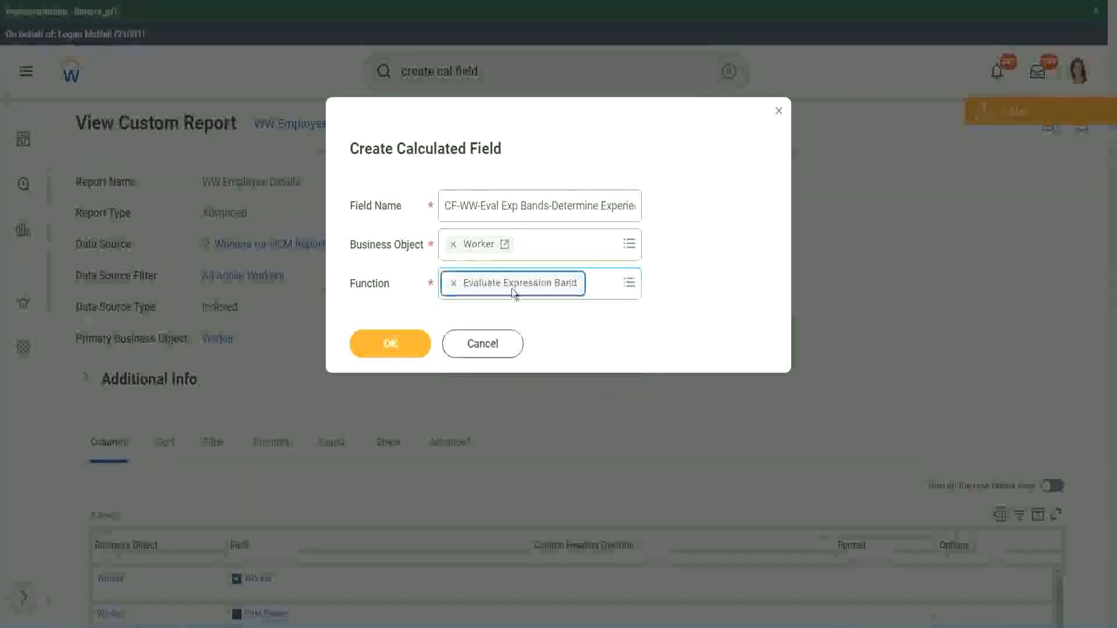
# - Change "Bands" to "Band" after "Eval Exp" in the field name and continue to the calculation definition
pyautogui.click(550, 206)
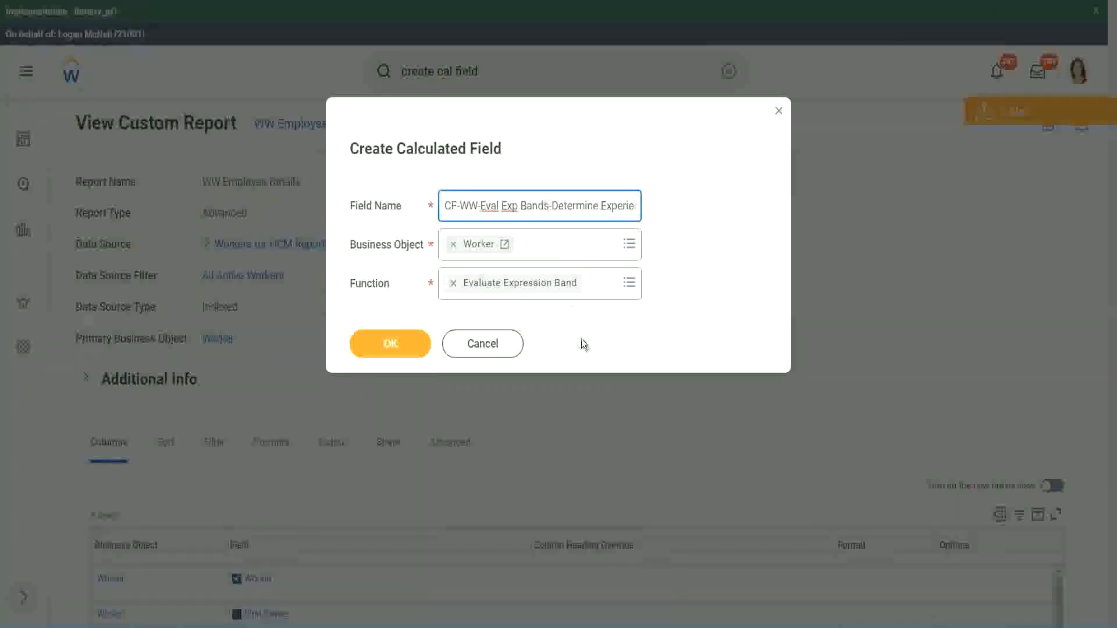
pyautogui.press('BackSpace')
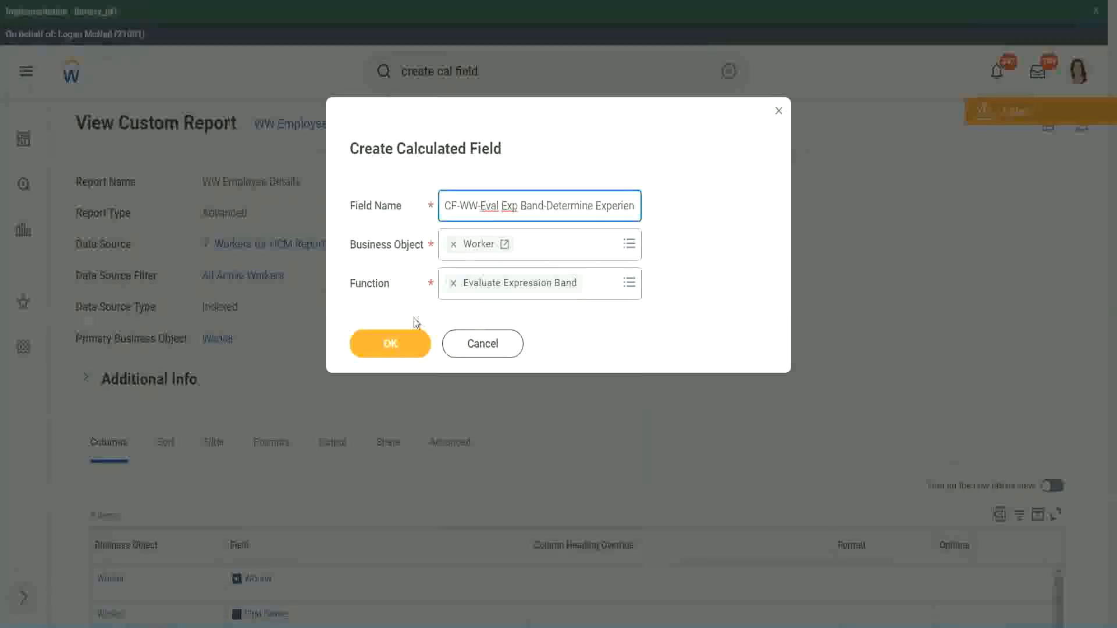
pyautogui.click(395, 344)
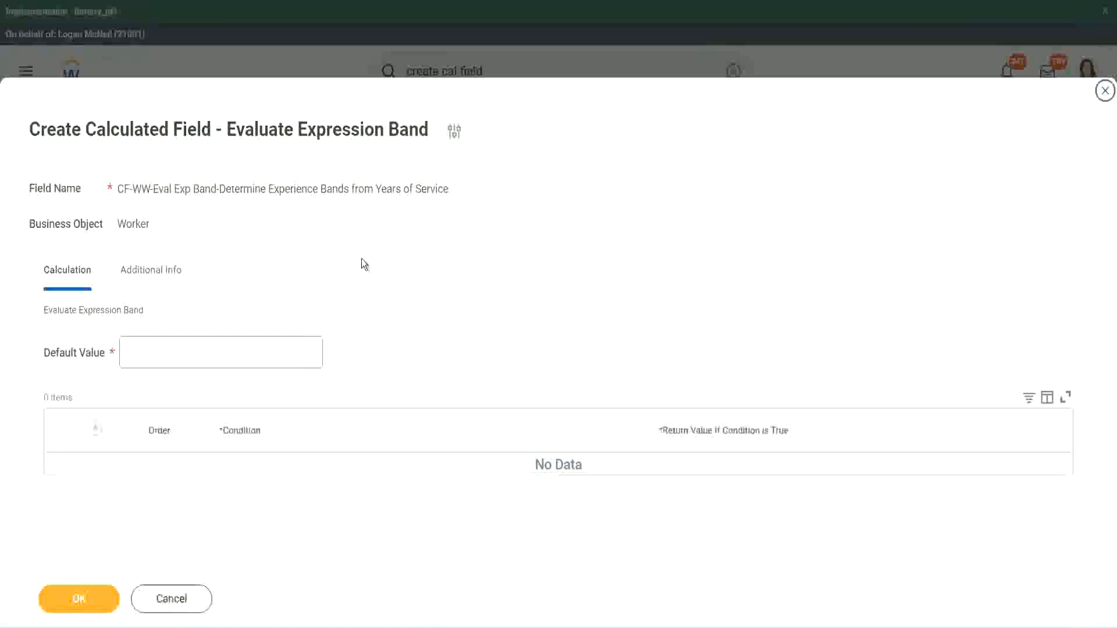
# - Set the default value to "-" and add a first condition row
pyautogui.click(162, 359)
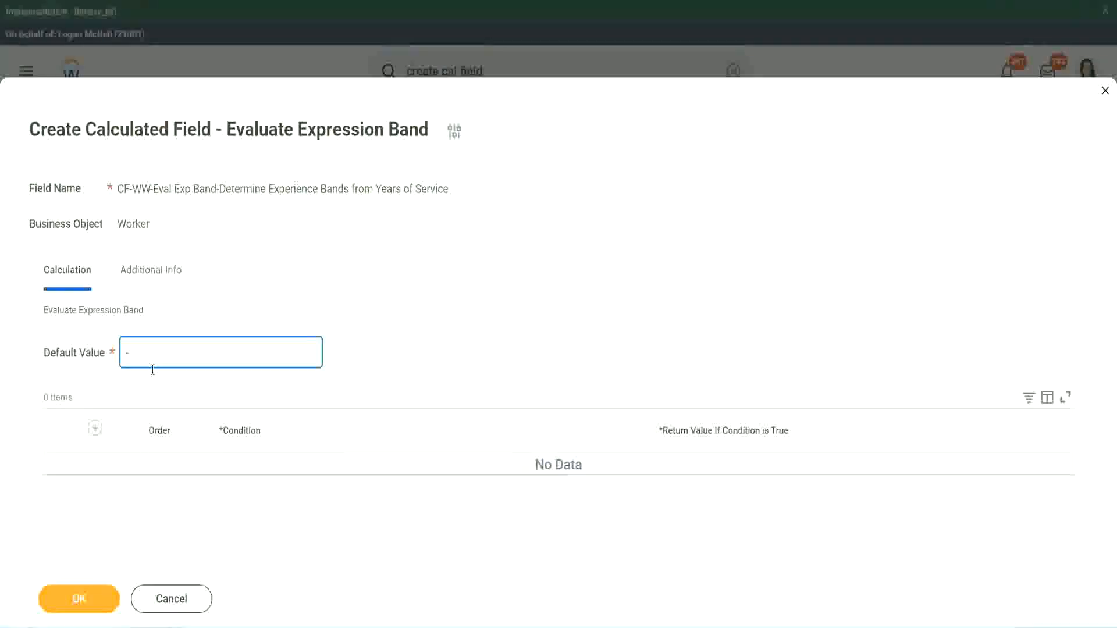
pyautogui.press('Tab')
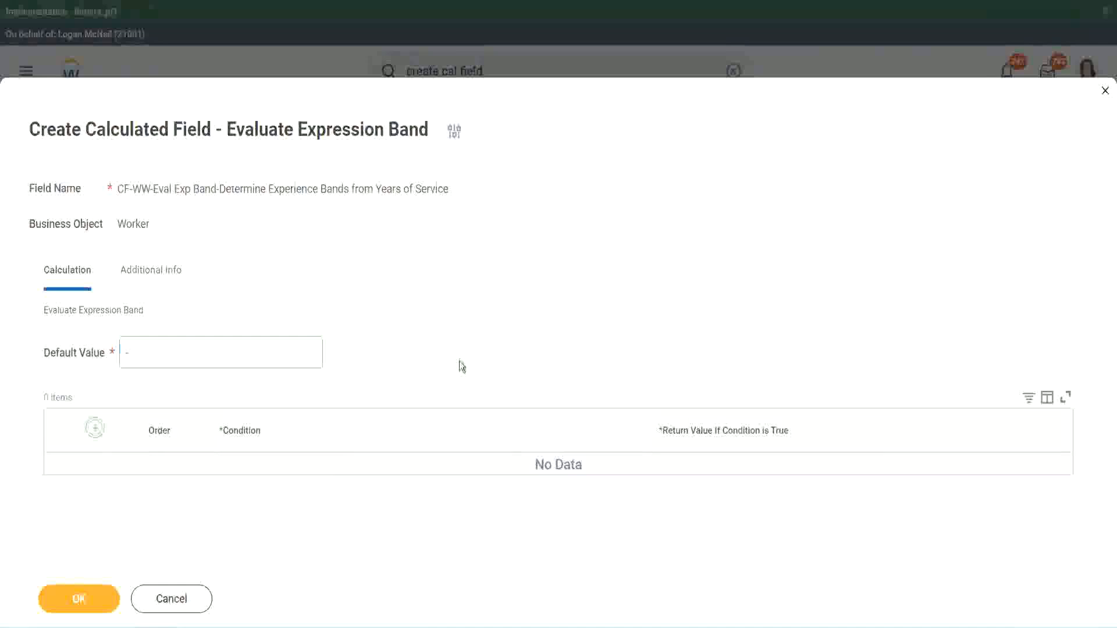
pyautogui.press('Return')
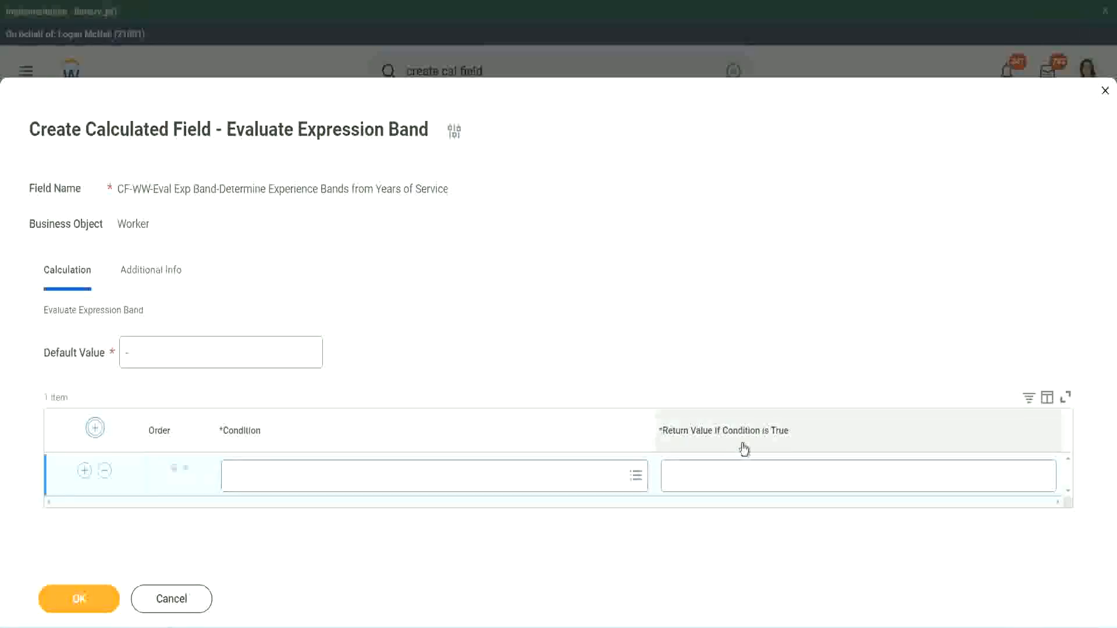
pyautogui.click(728, 475)
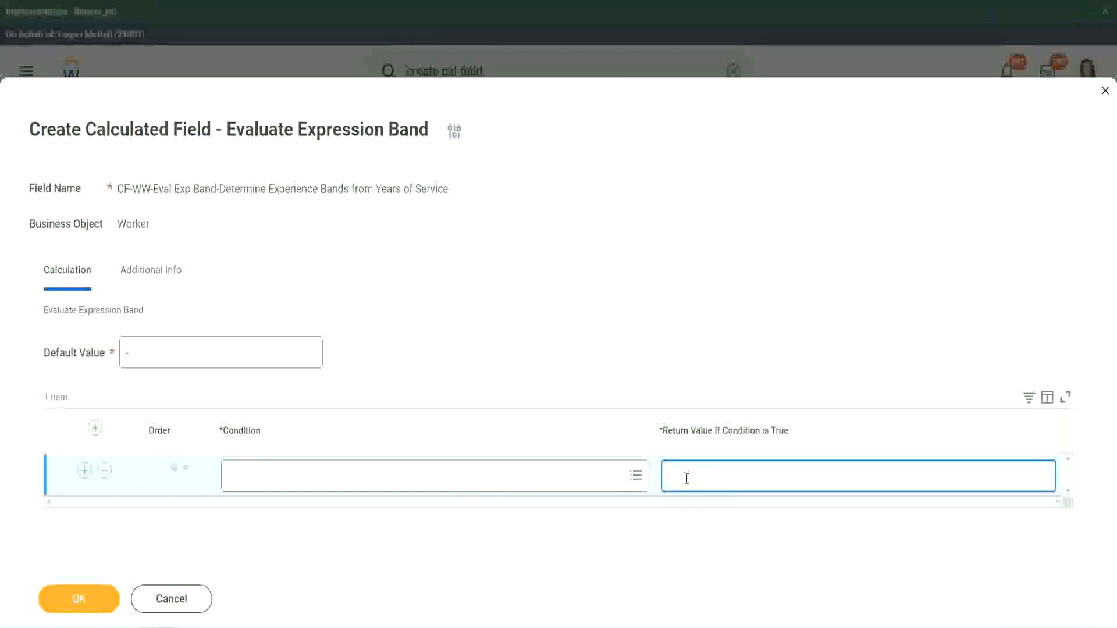
pyautogui.write('adkjdjaidjaijdi')
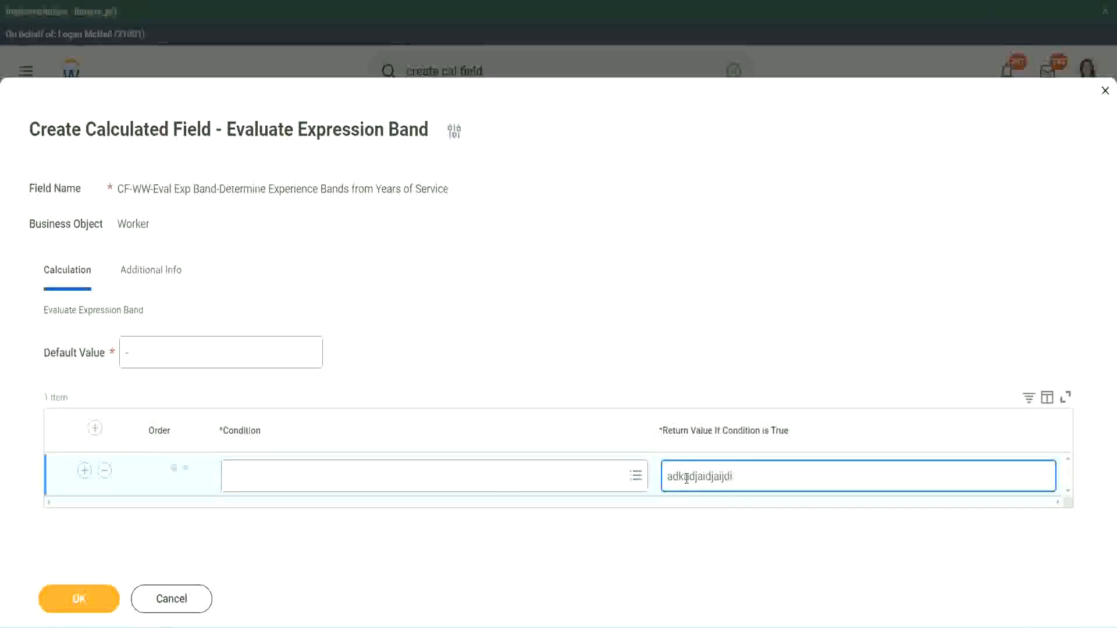
pyautogui.press('BackSpace')
pyautogui.press('BackSpace')
pyautogui.press('BackSpace')
pyautogui.press('BackSpace')
pyautogui.press('BackSpace')
pyautogui.press('BackSpace')
pyautogui.press('BackSpace')
pyautogui.press('BackSpace')
pyautogui.press('BackSpace')
pyautogui.press('BackSpace')
pyautogui.press('BackSpace')
pyautogui.press('BackSpace')
pyautogui.press('BackSpace')
pyautogui.press('BackSpace')
pyautogui.press('BackSpace')
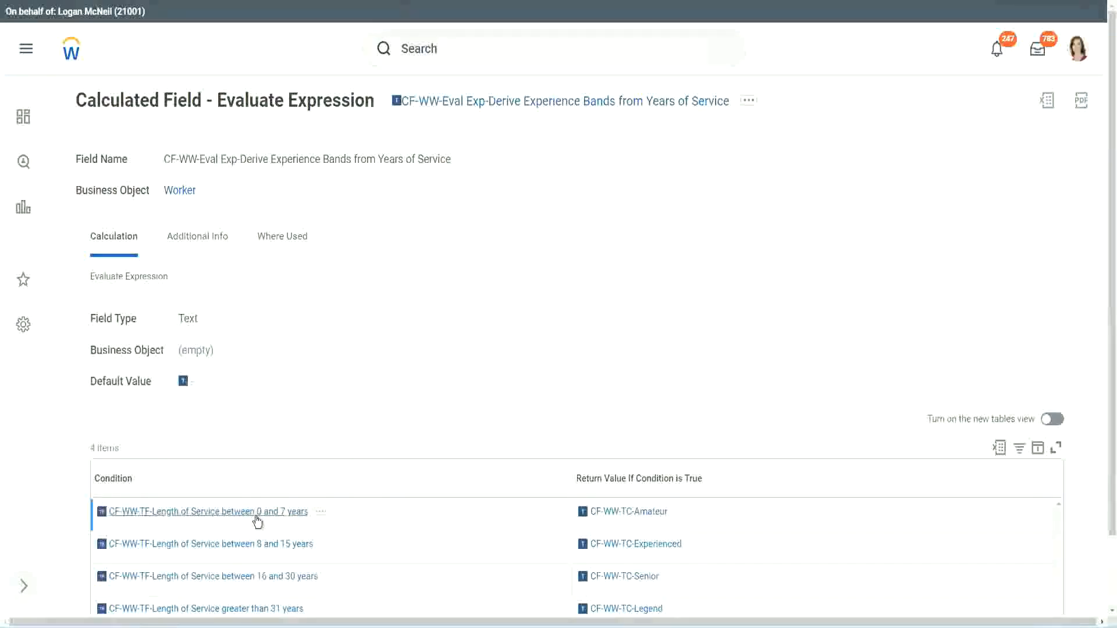
# - Copy the condition CF-WW-TF-Length of Service between 0 and 7 years from the existing field into the first row, with return value Amateur
pyautogui.rightClick(256, 517)
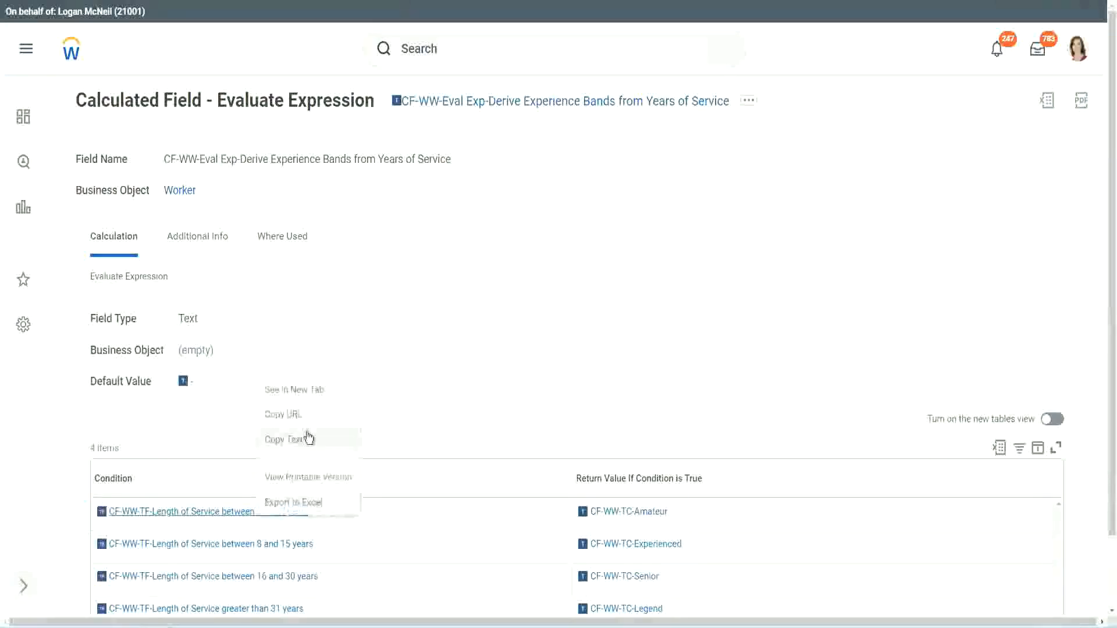
pyautogui.click(308, 440)
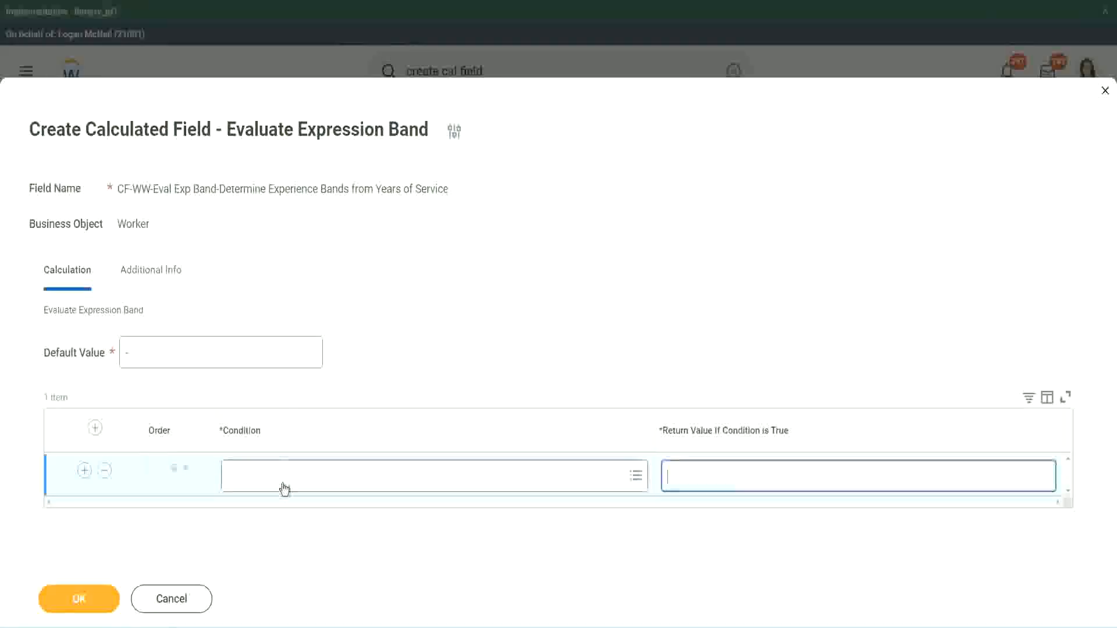
pyautogui.click(283, 486)
pyautogui.write('CF-WW-TF-Length of Service between 0 and 7 years')
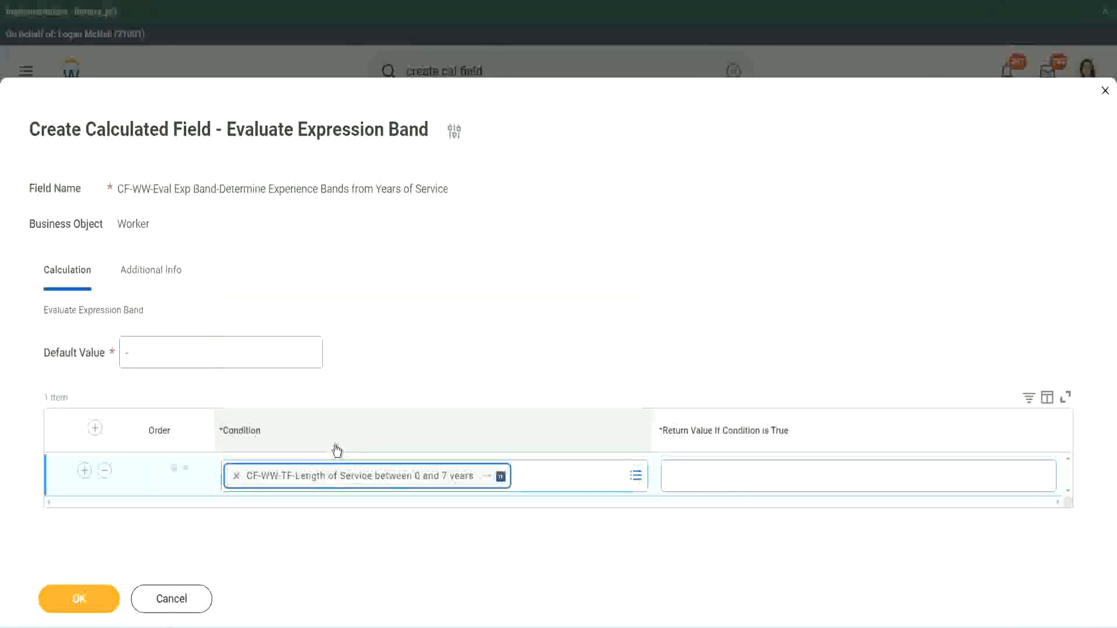
pyautogui.click(706, 466)
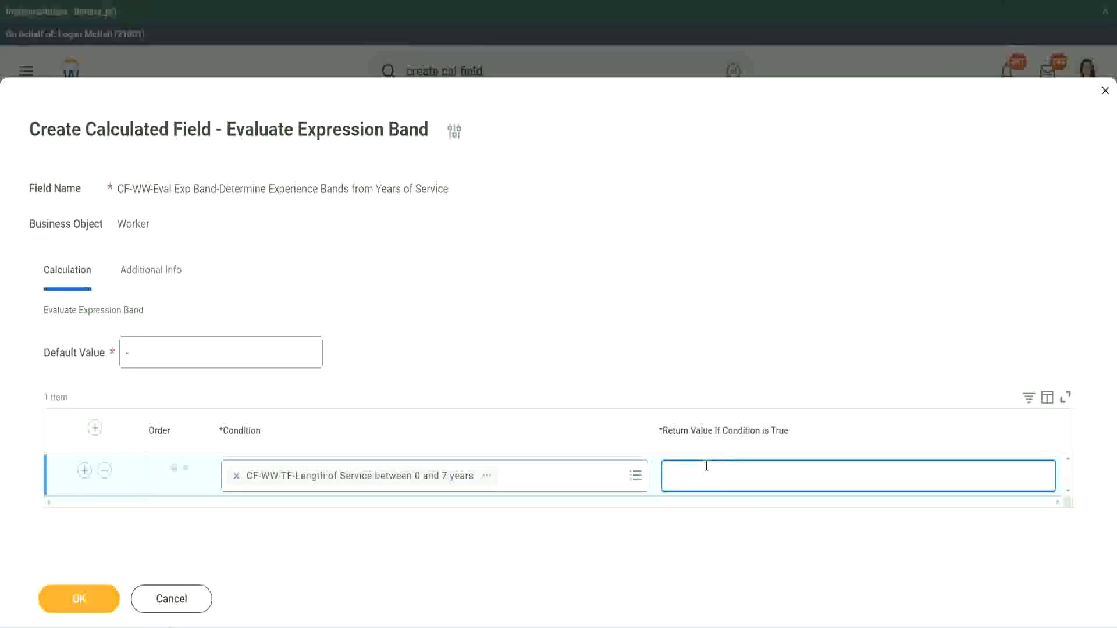
pyautogui.write('Amateur')
# - Add three more condition rows below the Amateur row
pyautogui.click(85, 470)
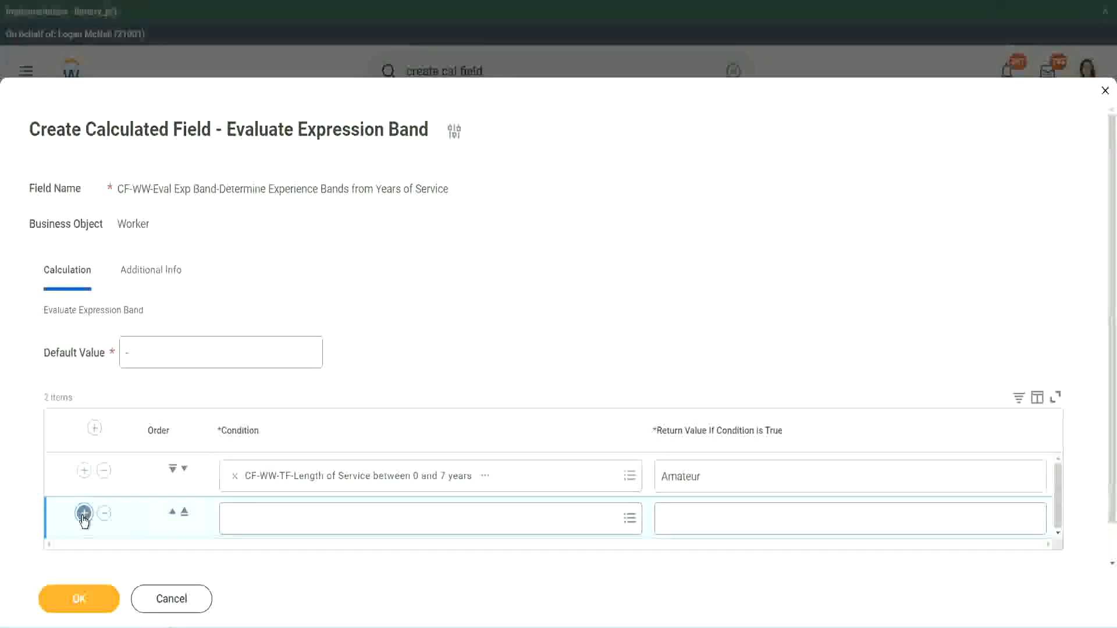
pyautogui.click(84, 513)
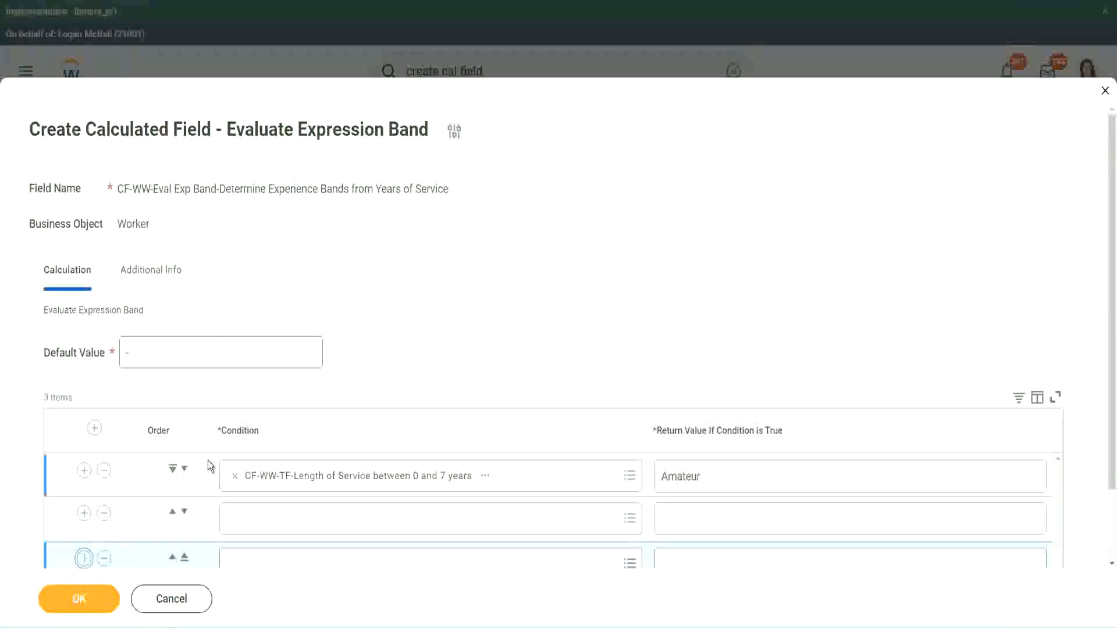
pyautogui.click(83, 473)
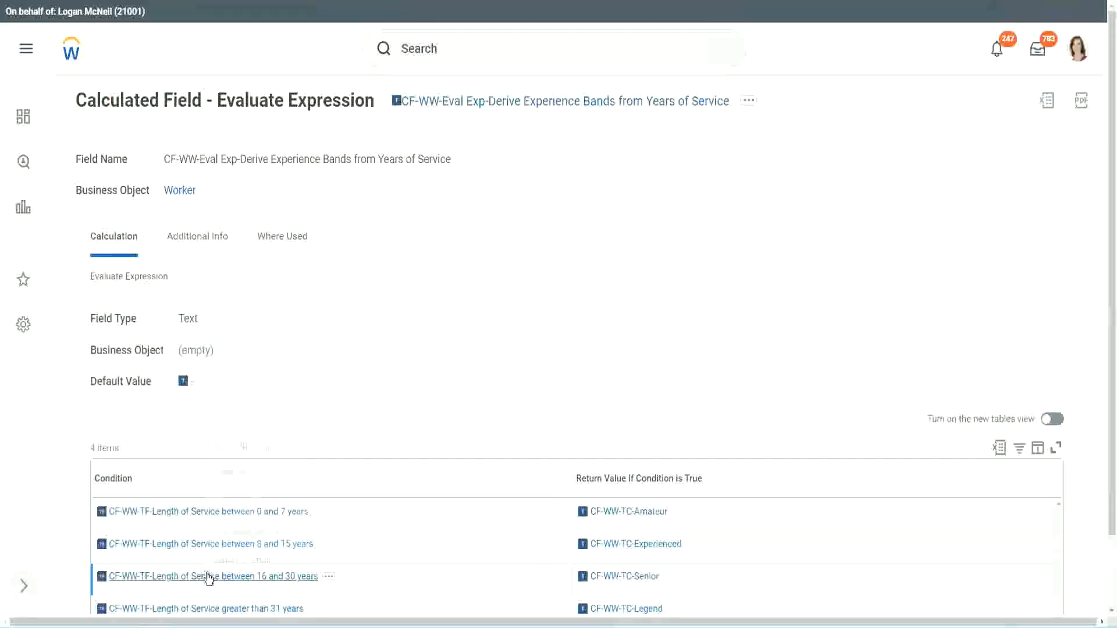
# - Copy CF-WW-TF-Length of Service between 16 and 30 years from the existing field into the second row and reorder it to the third
pyautogui.rightClick(211, 576)
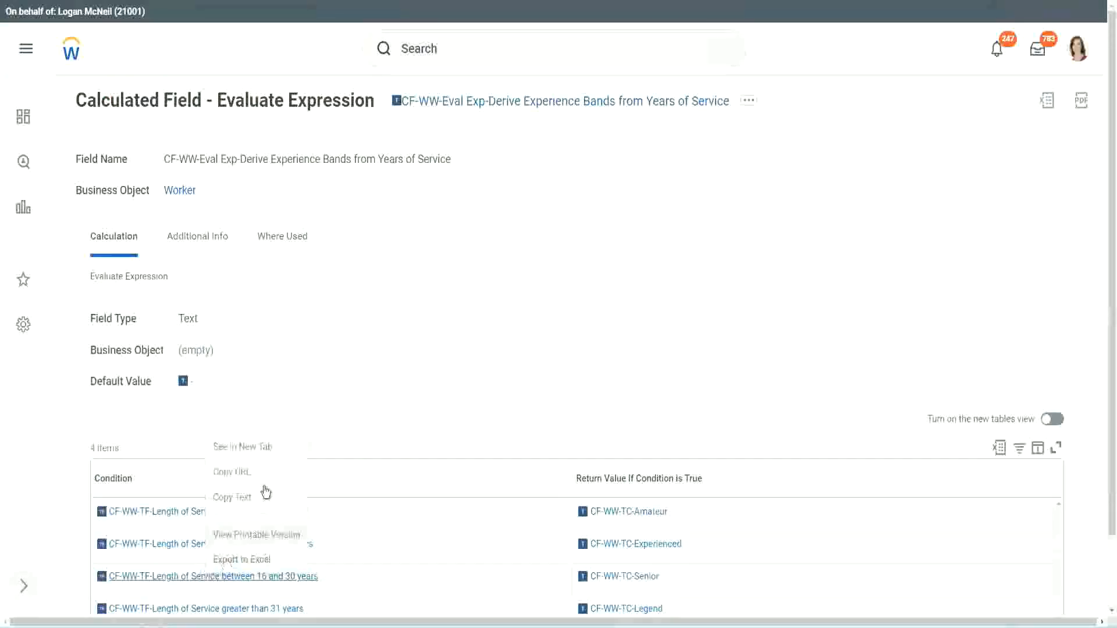
pyautogui.click(256, 448)
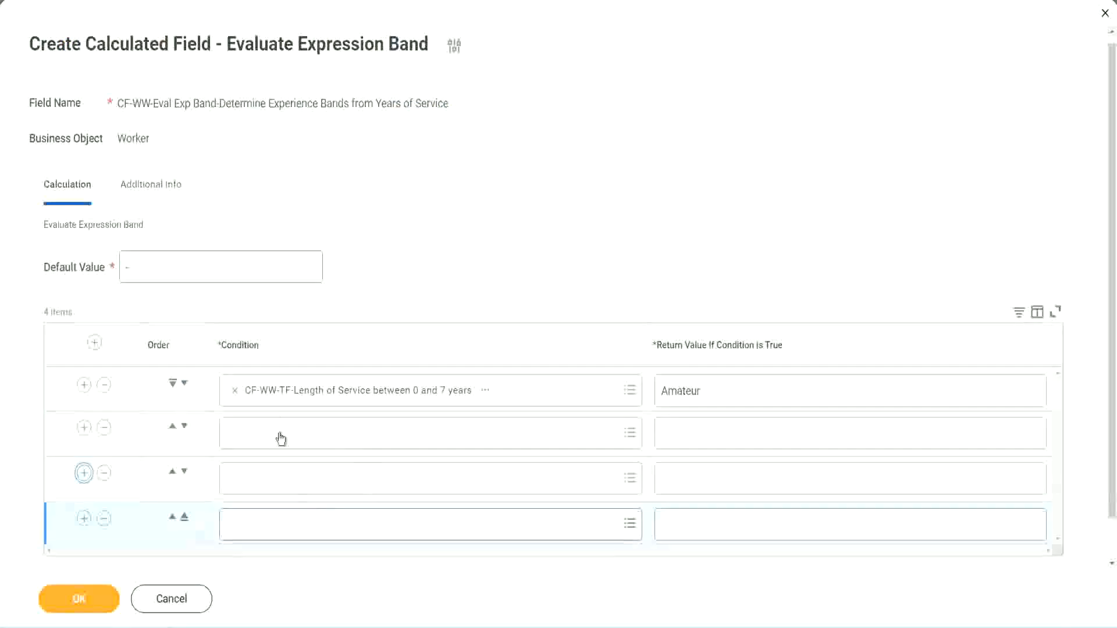
pyautogui.click(284, 433)
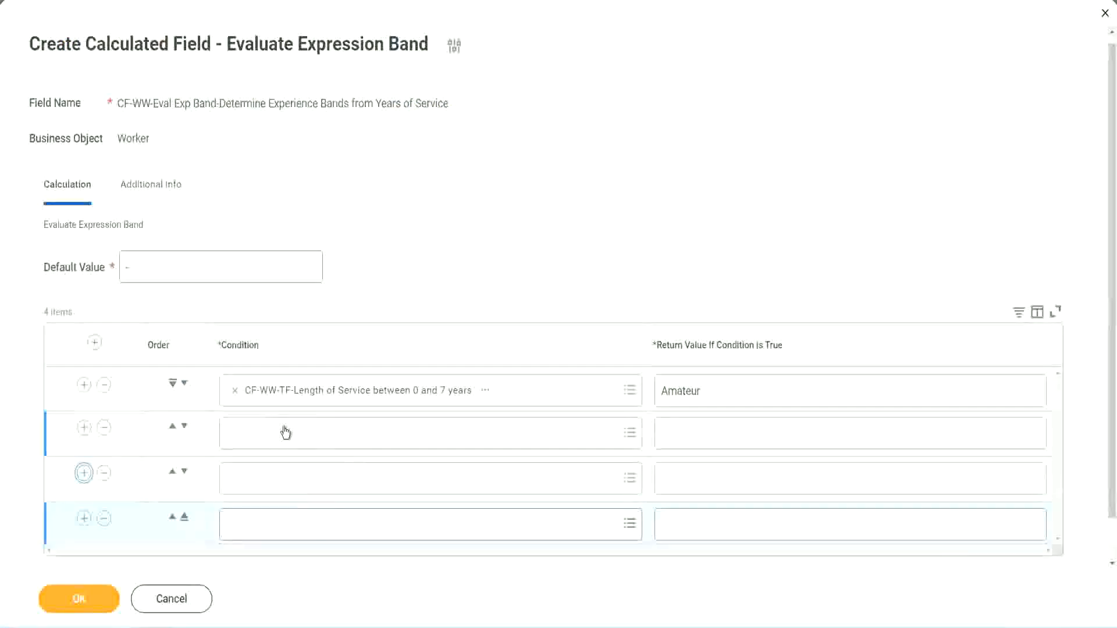
pyautogui.write('CF-WW-TF-Length of Service between 16 and 30 years')
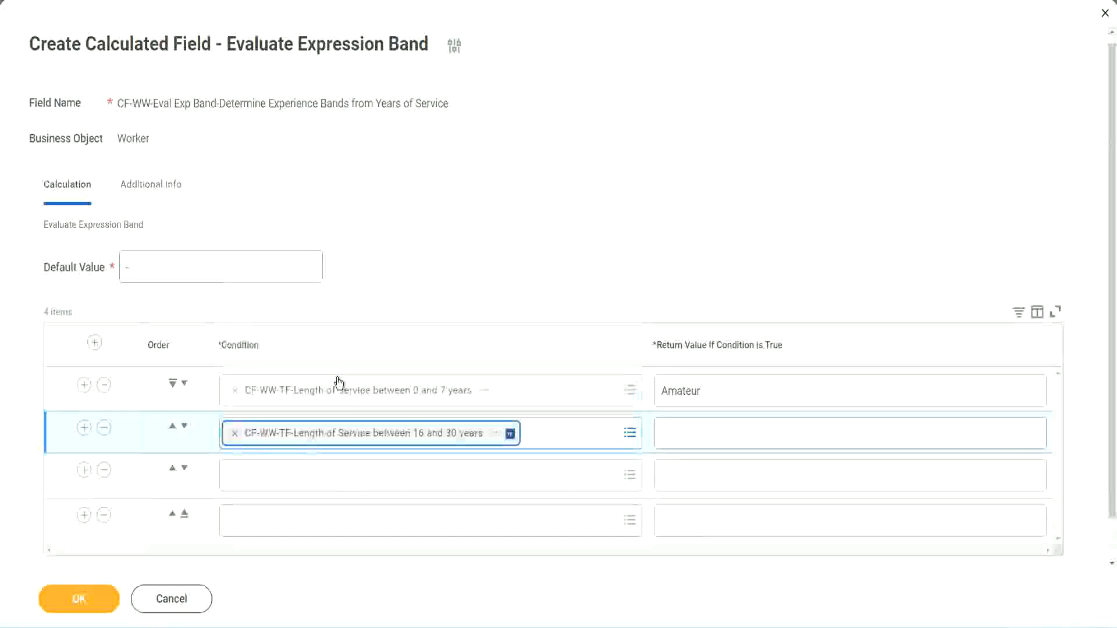
pyautogui.click(185, 427)
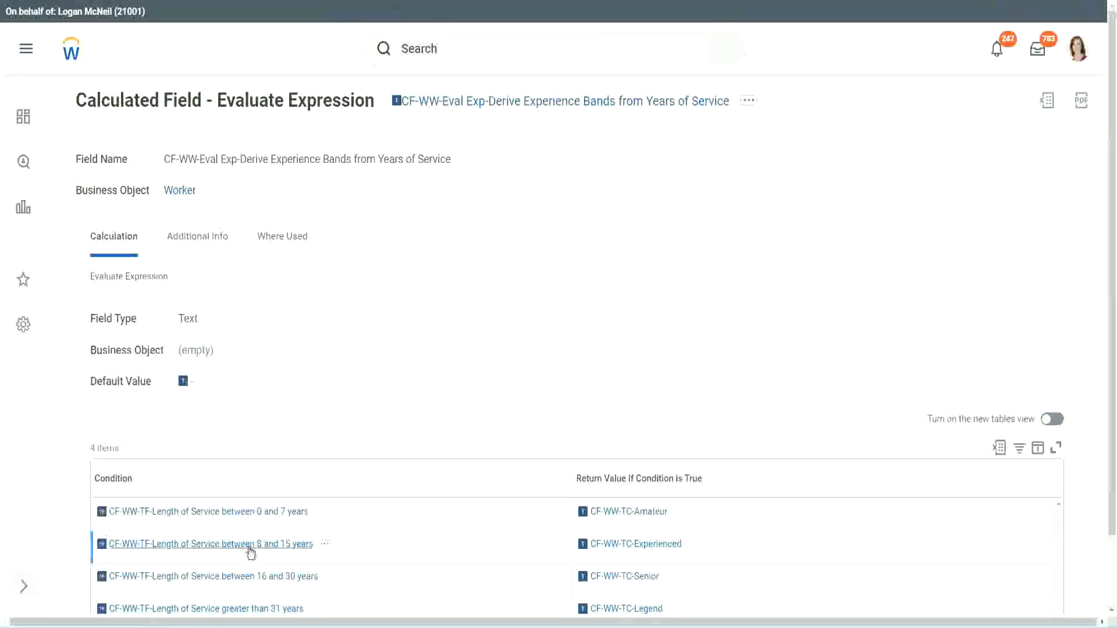
# - Copy CF-WW-TF-Length of Service between 8 and 15 years from the existing field into the second row's condition
pyautogui.rightClick(251, 552)
pyautogui.click(282, 470)
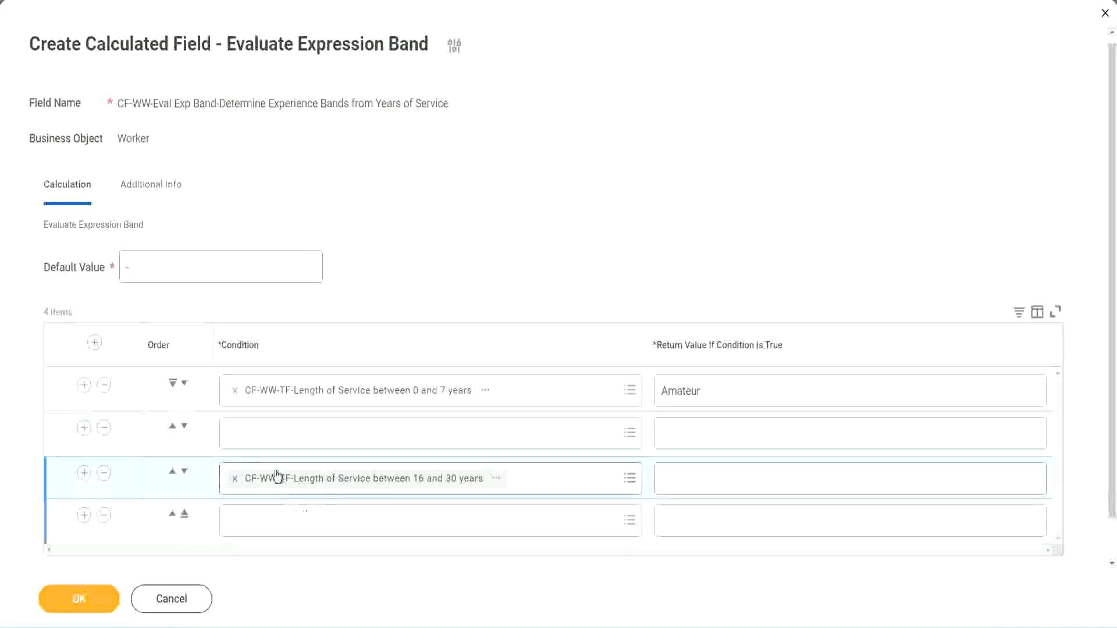
pyautogui.click(280, 445)
pyautogui.hotkey('ctrl', 'v')
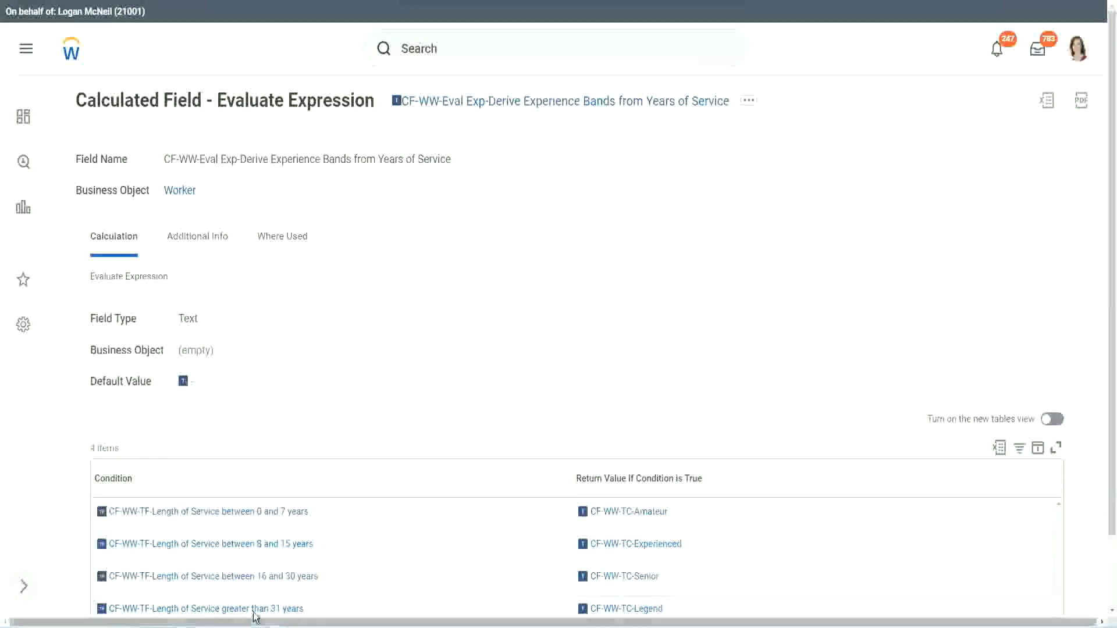
# - Copy CF-WW-TF-Length of Service greater than 31 years from the existing field into the fourth row's condition
pyautogui.rightClick(320, 579)
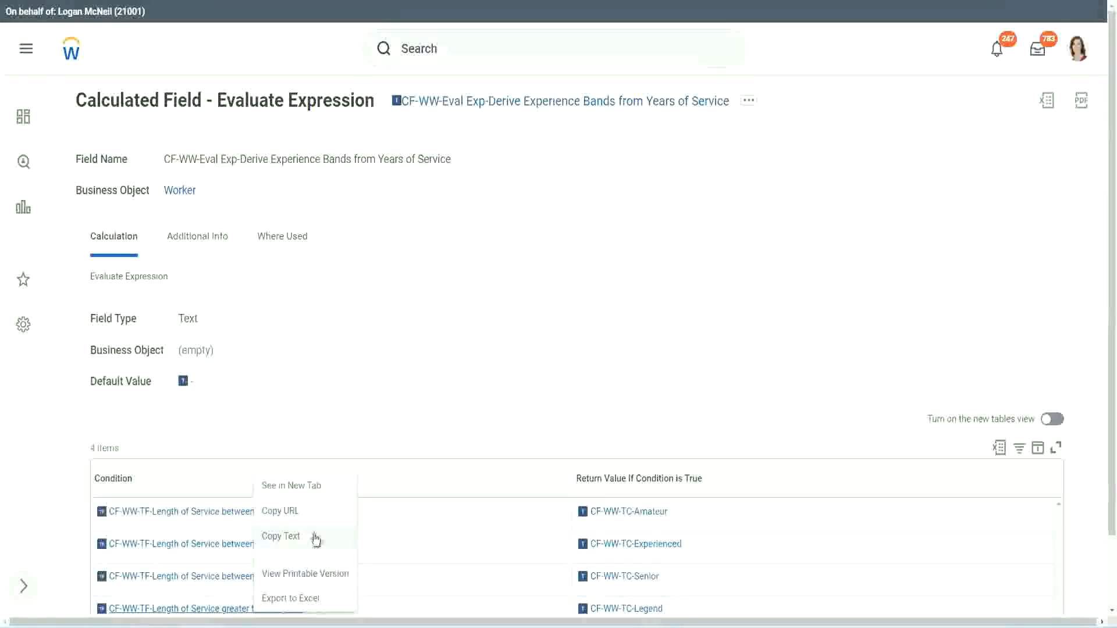
pyautogui.click(317, 538)
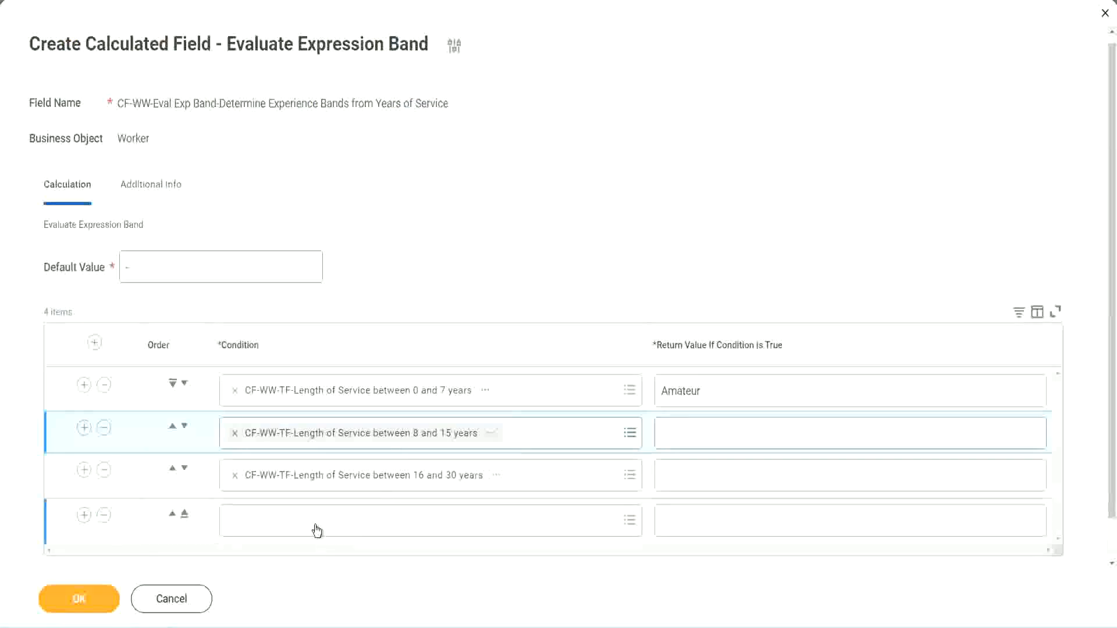
pyautogui.click(317, 531)
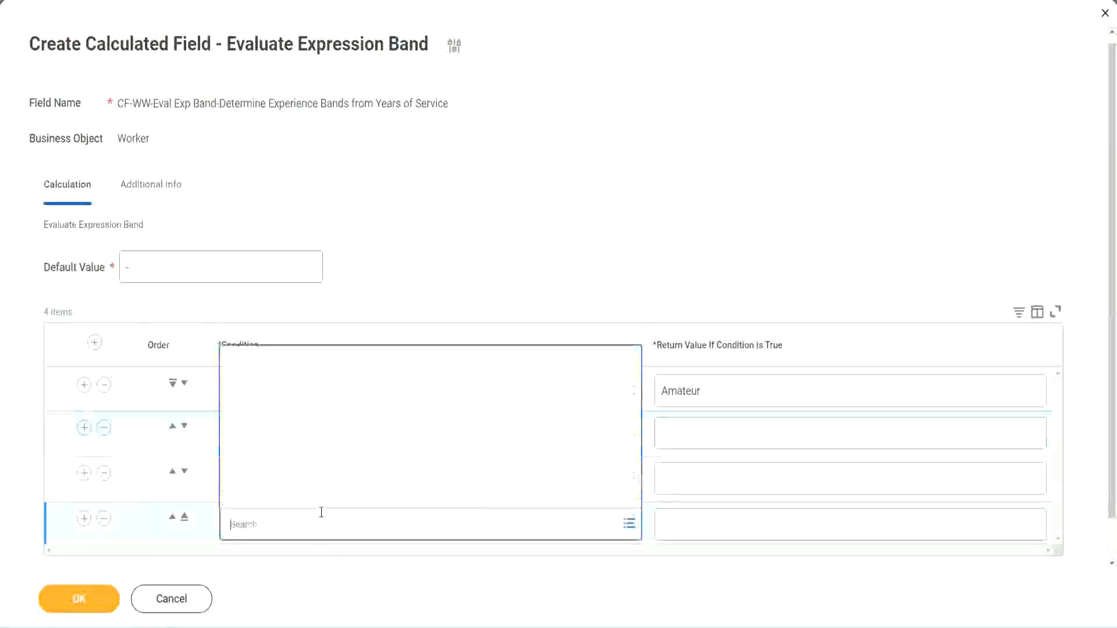
pyautogui.hotkey('ctrl', 'v')
pyautogui.press('Return')
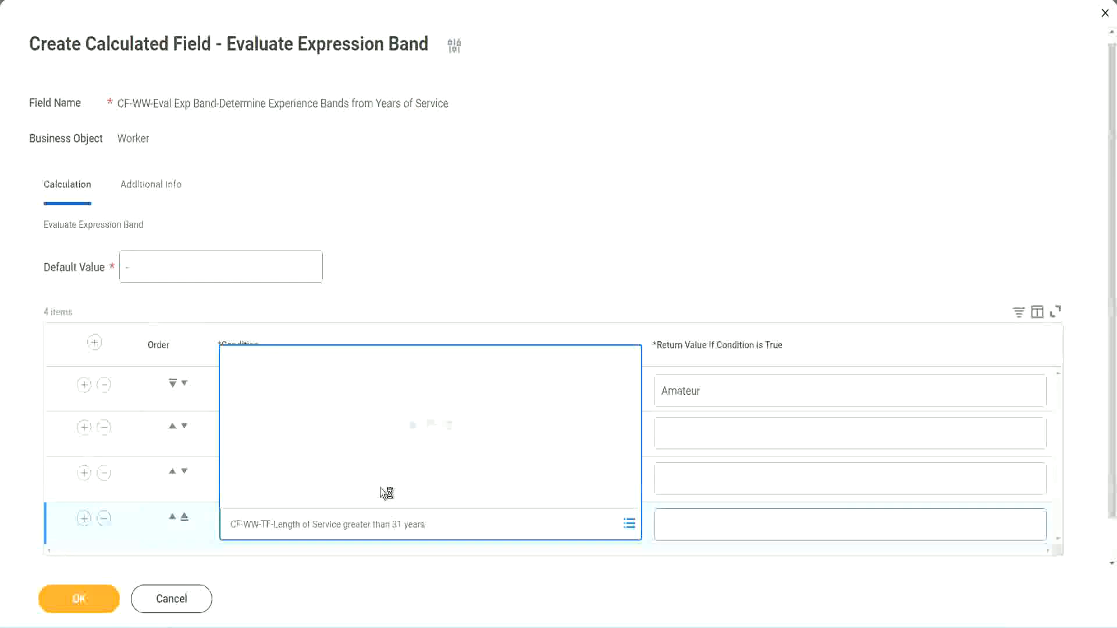
pyautogui.click(734, 523)
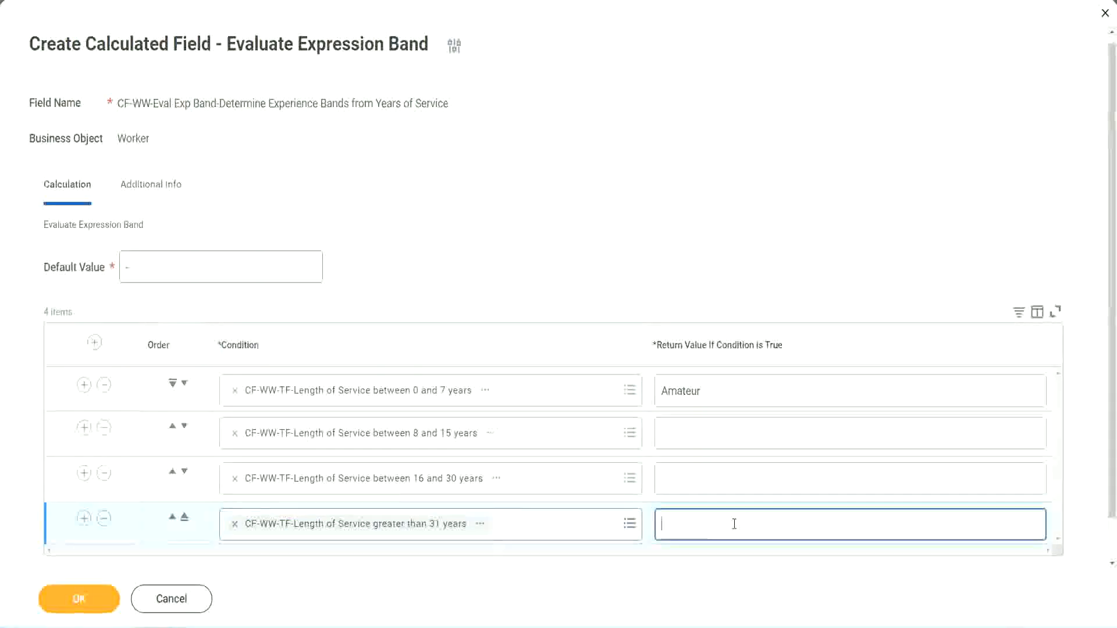
# - Set the return values to Experienced for 8 to 15 years, Senior for 16 to 30 and Legend for greater than 31, and save the field
pyautogui.write('Le')
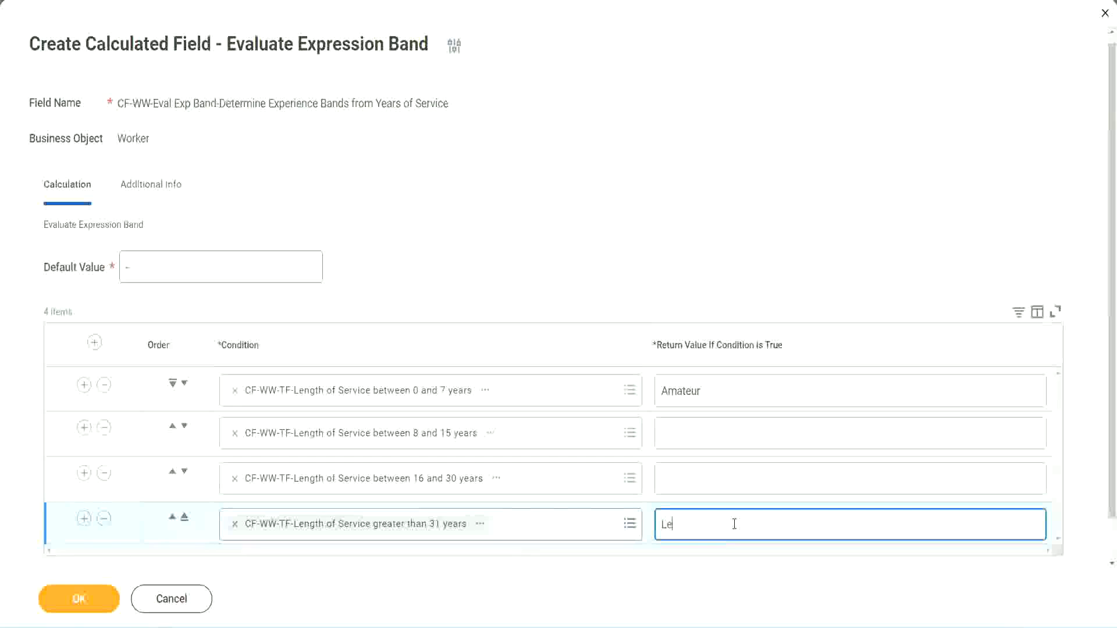
pyautogui.write('gend')
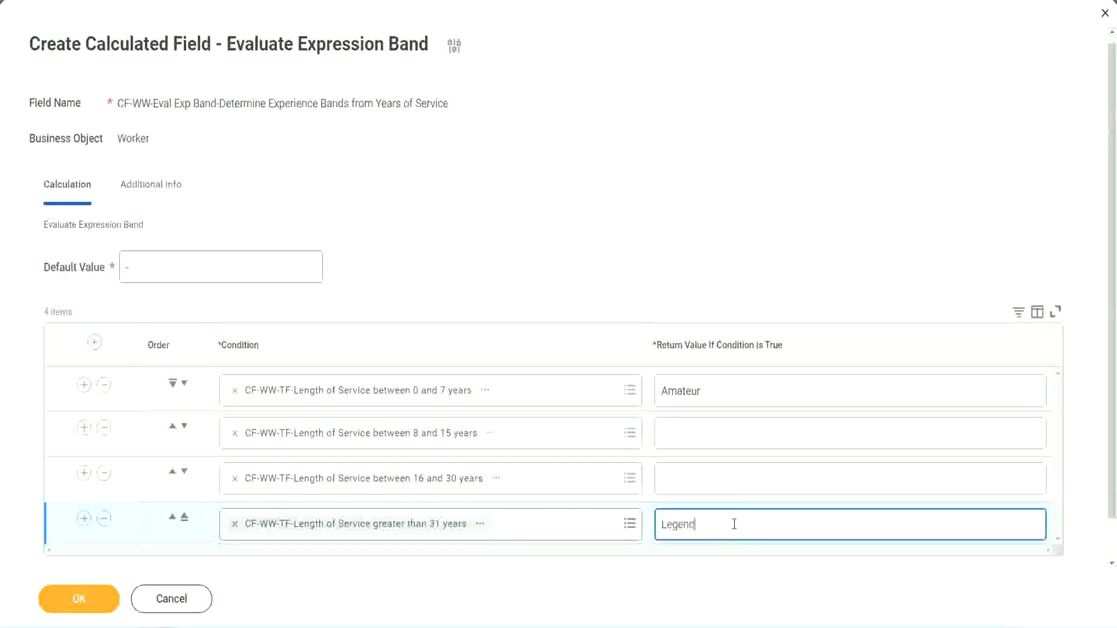
pyautogui.click(687, 477)
pyautogui.write('Senior')
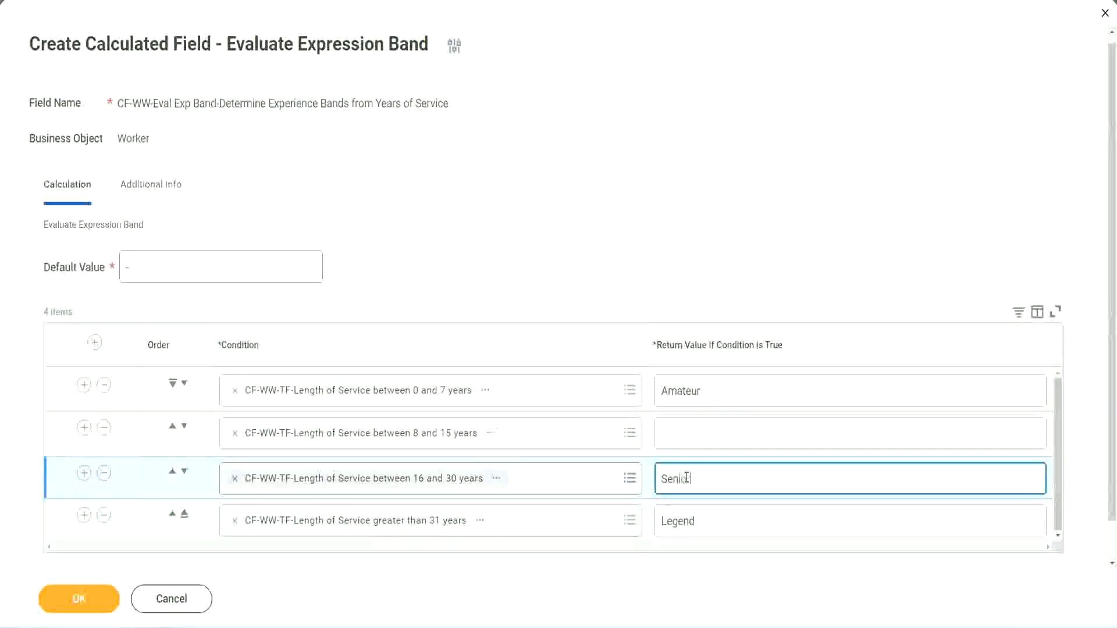
pyautogui.click(703, 438)
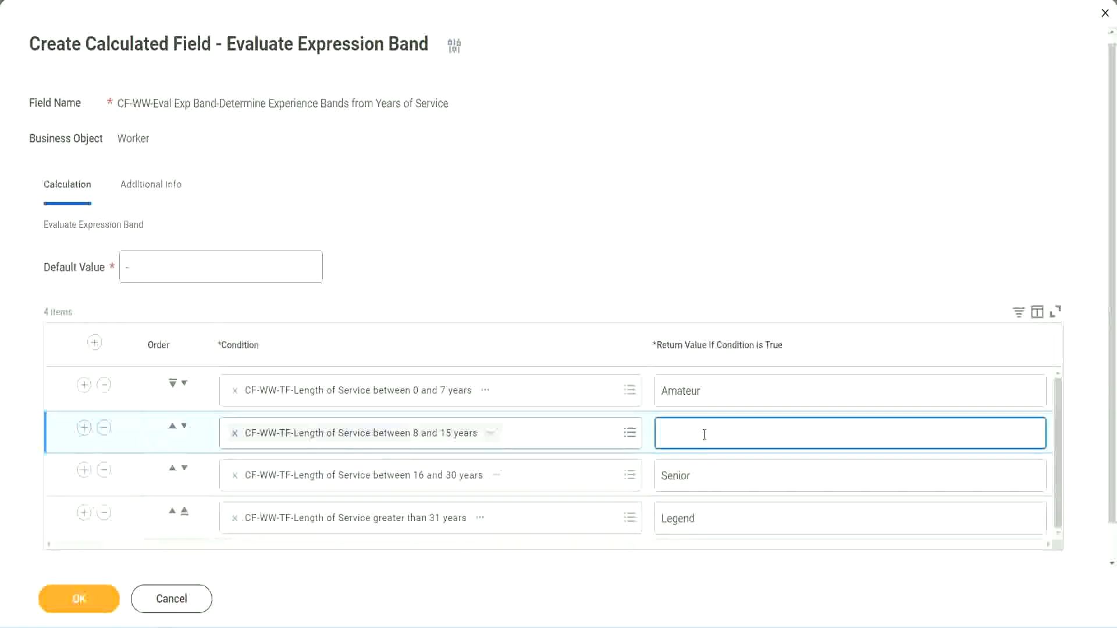
pyautogui.write('Experienced')
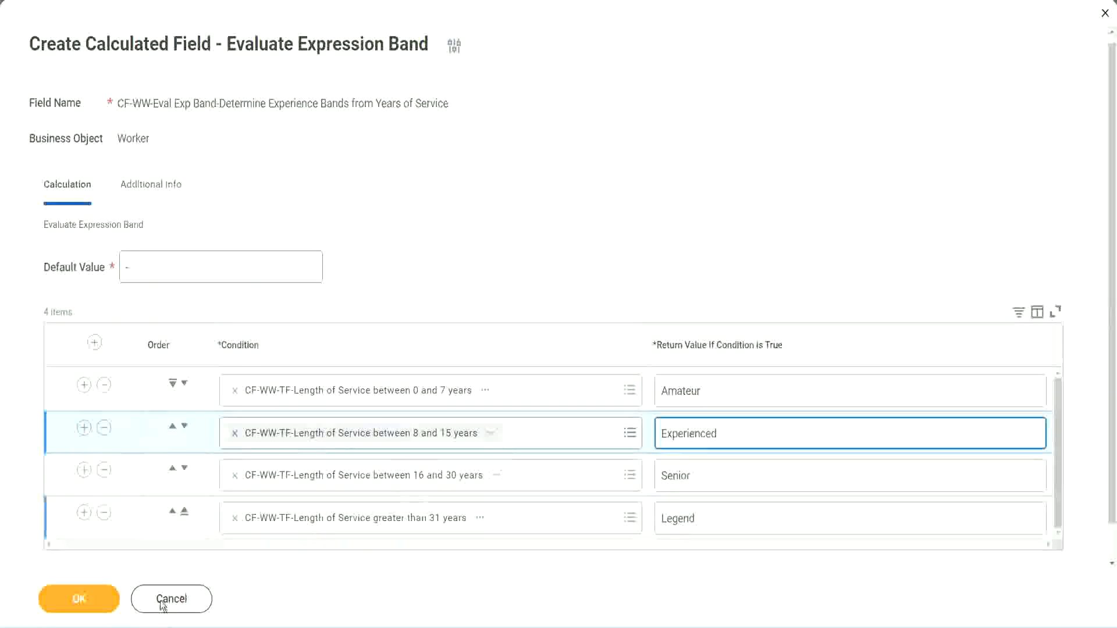
pyautogui.click(108, 595)
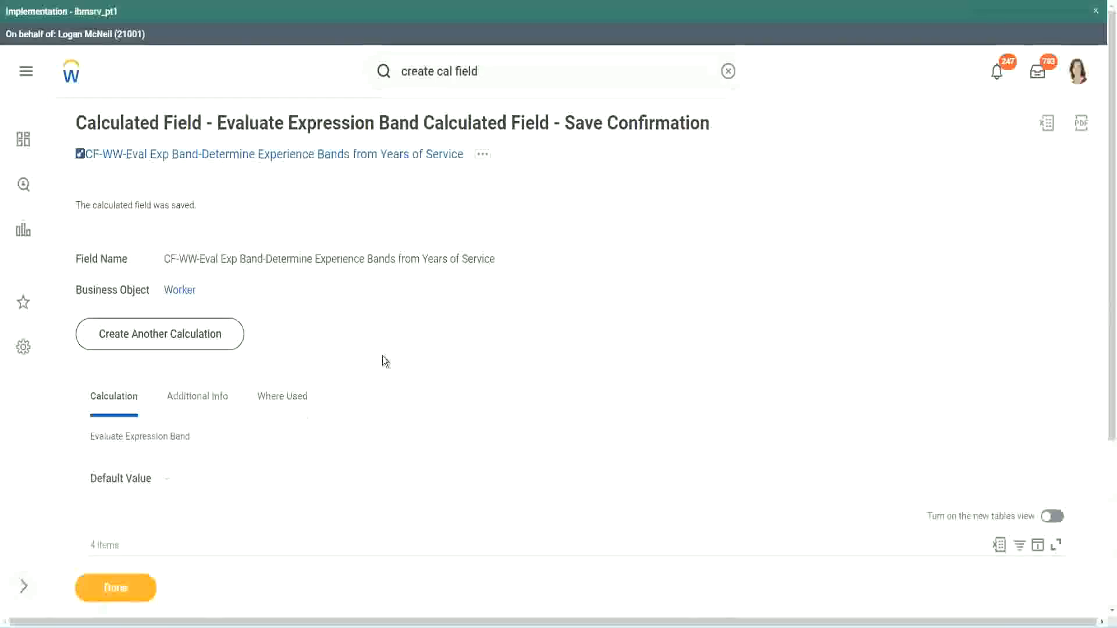
# - Check the return value of each saved condition and copy the new calculated field's name as text
pyautogui.scroll(-3, 383, 355)
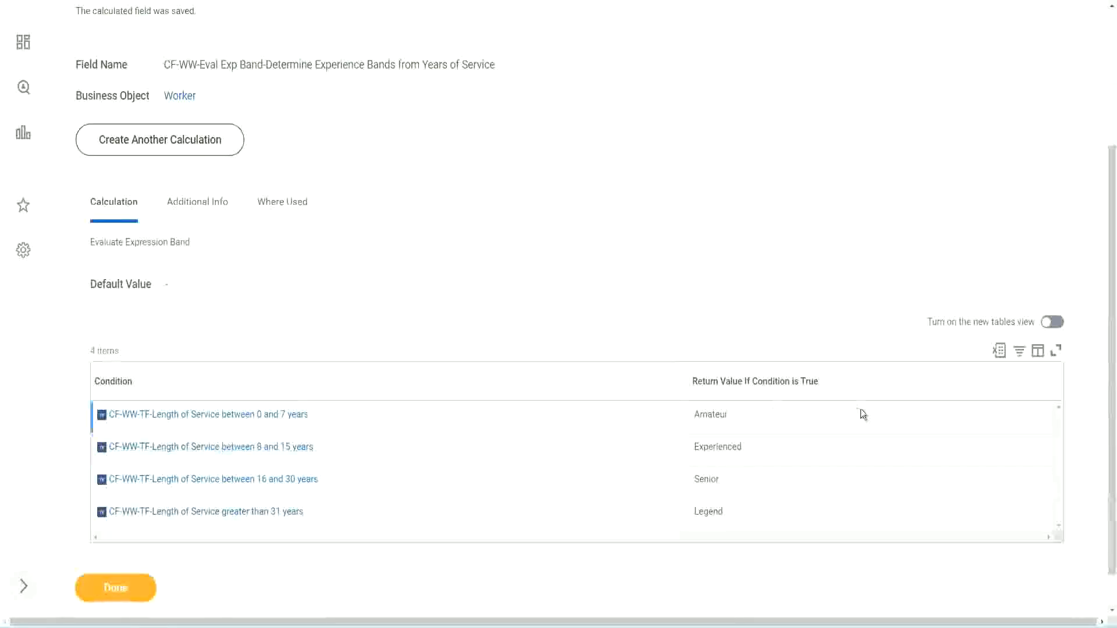
pyautogui.doubleClick(715, 413)
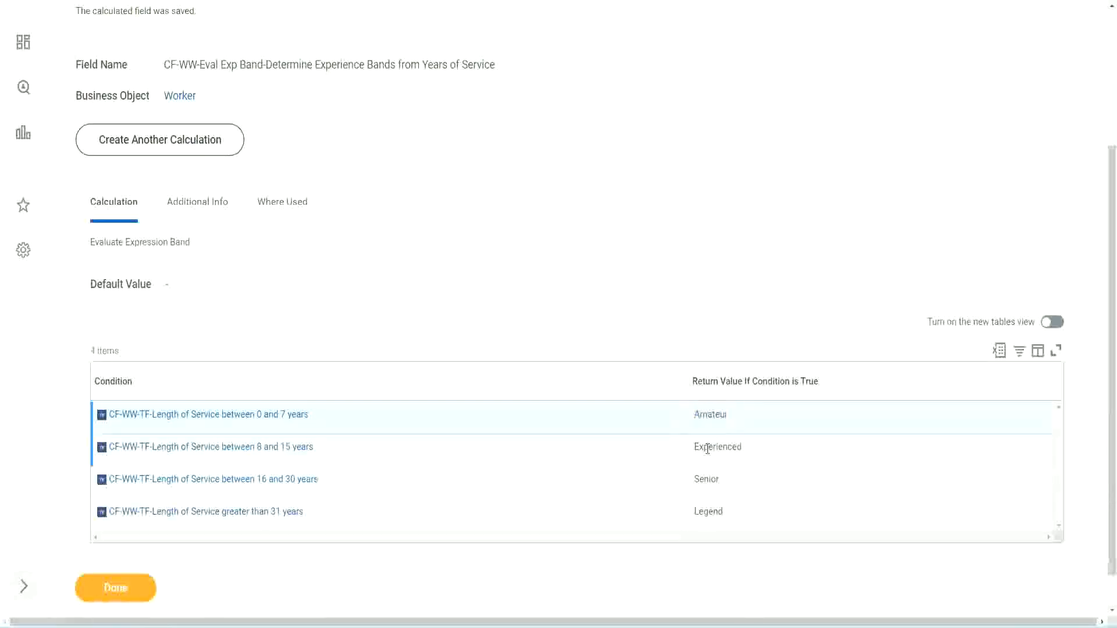
pyautogui.doubleClick(706, 447)
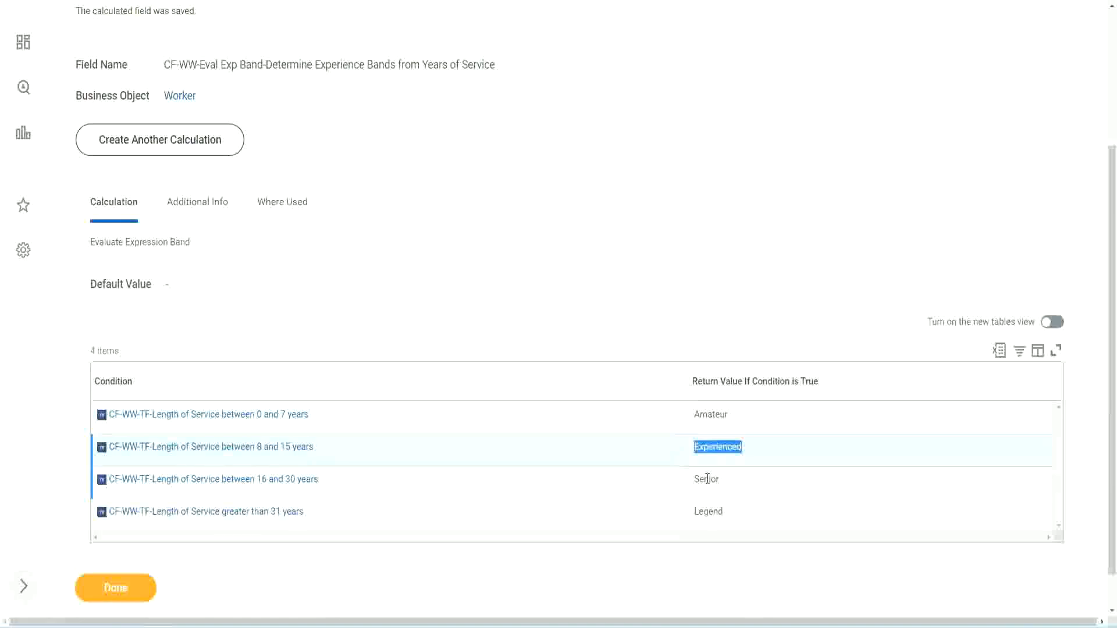
pyautogui.doubleClick(707, 479)
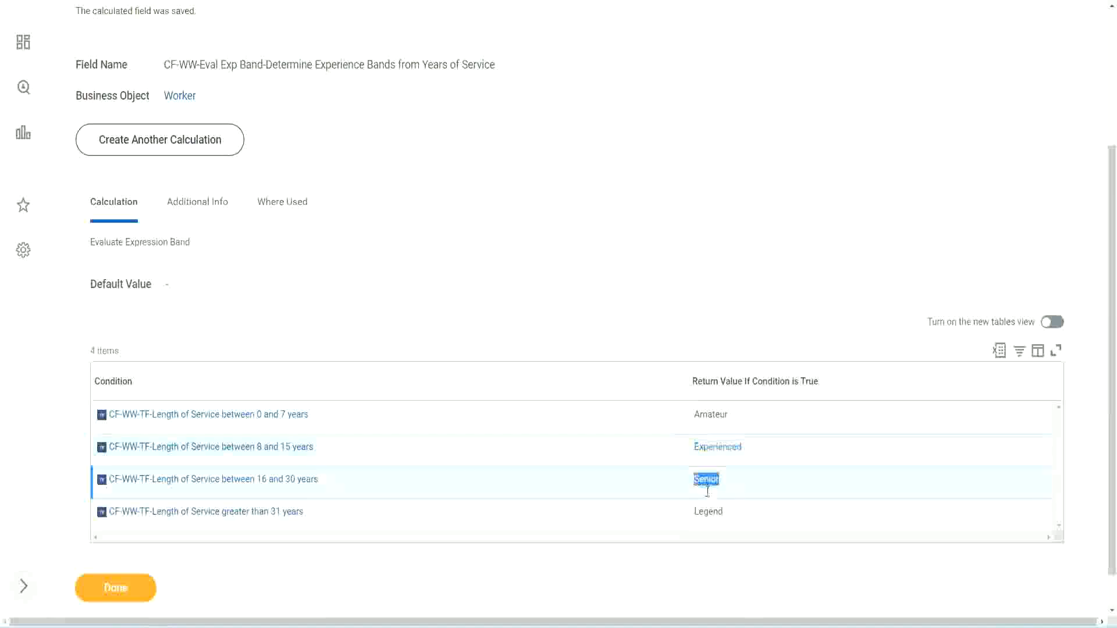
pyautogui.click(710, 510)
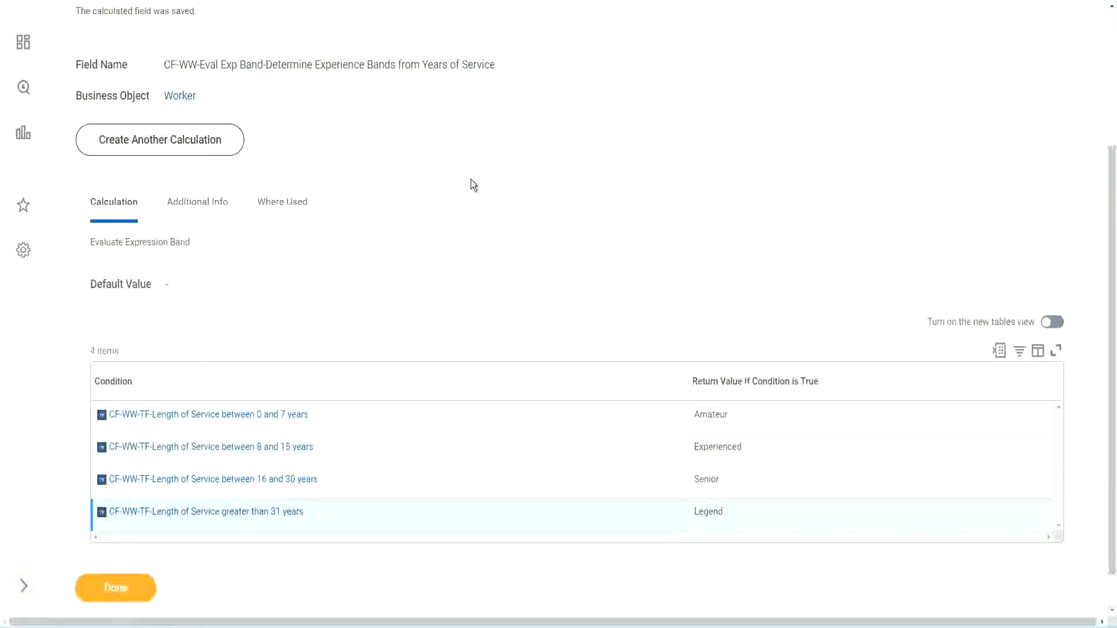
pyautogui.scroll(4, 471, 184)
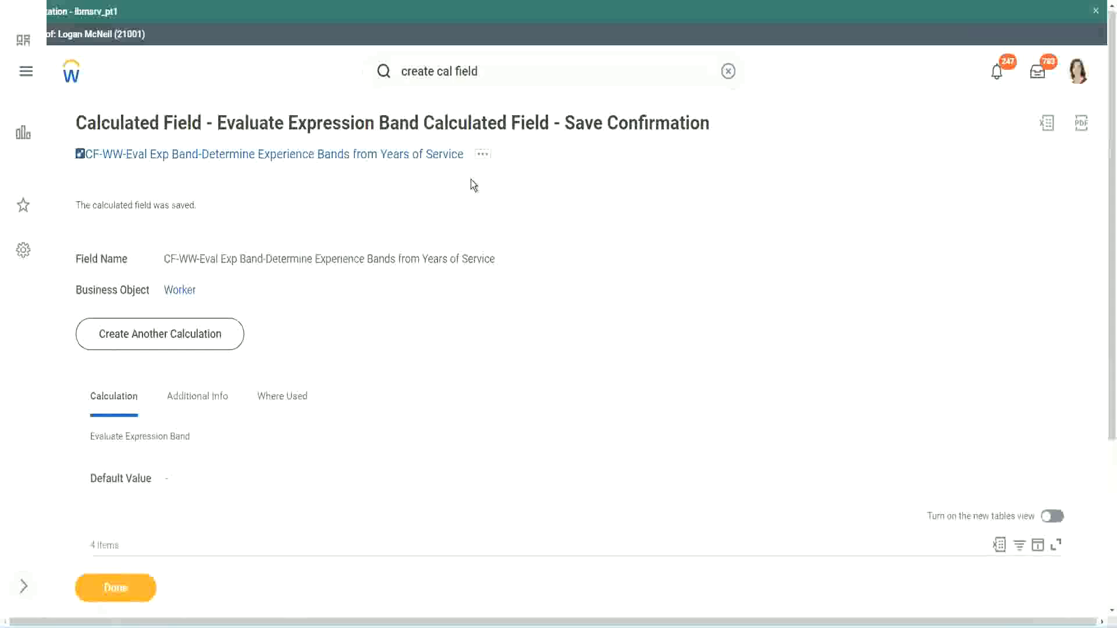
pyautogui.rightClick(366, 159)
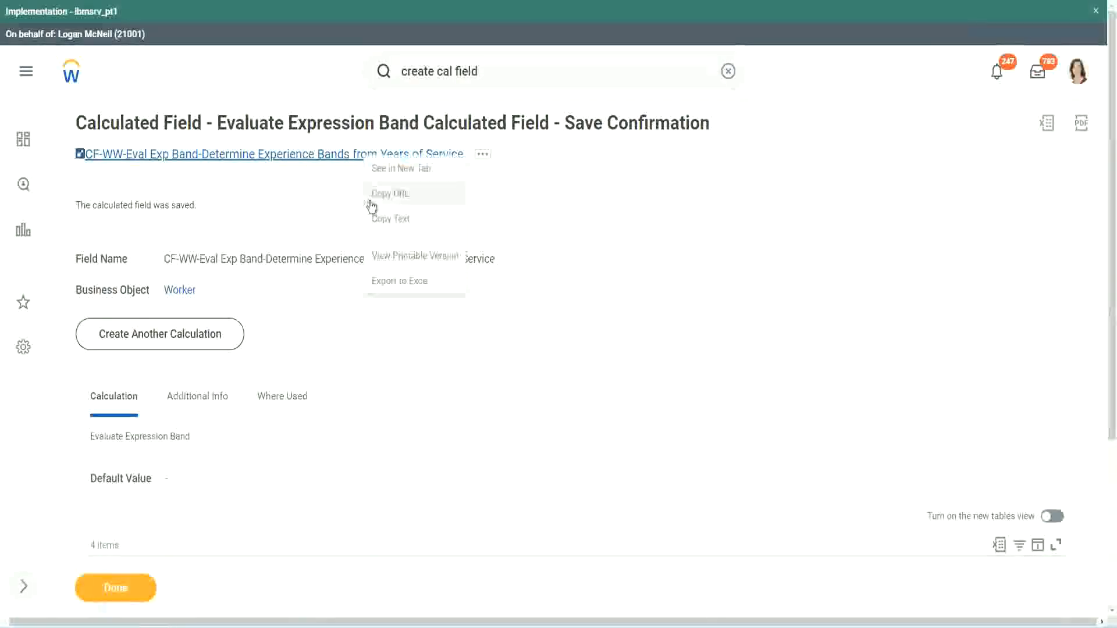
pyautogui.click(386, 220)
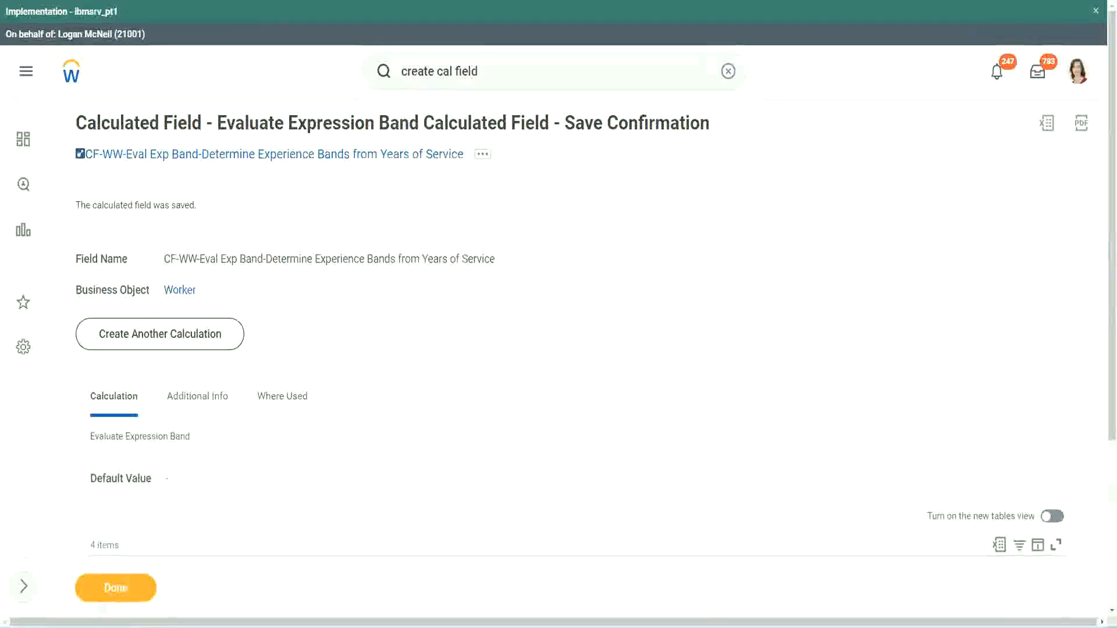
# - Review the saved conditions and return values alongside the experience-band notes in Notepad++, and return to the Workday confirmation page
pyautogui.scroll(-2, 369, 450)
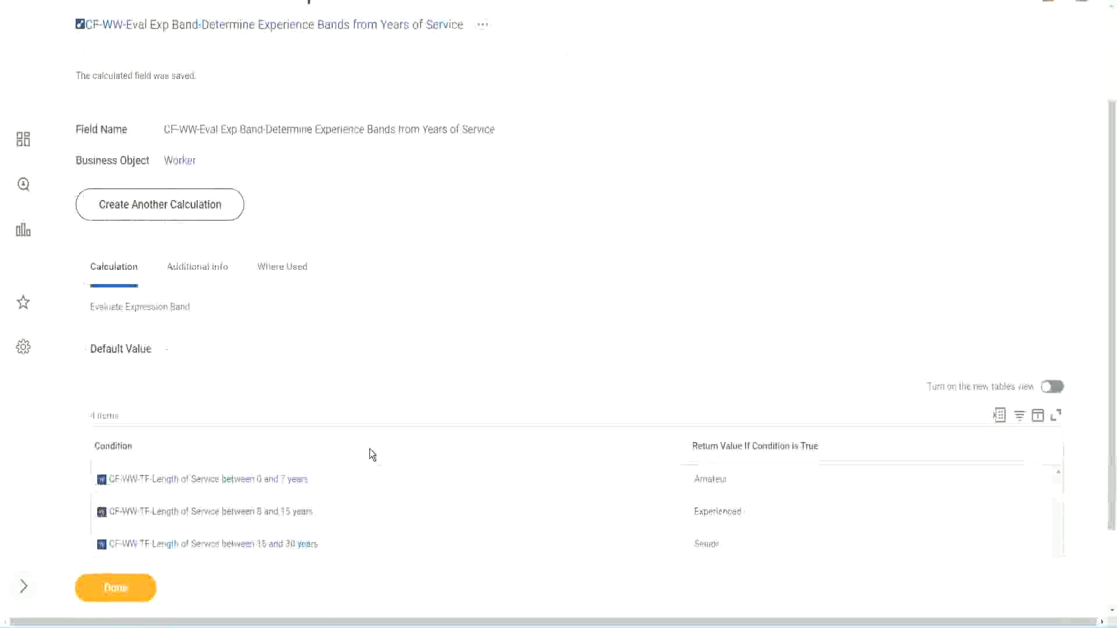
pyautogui.scroll(-1, 369, 449)
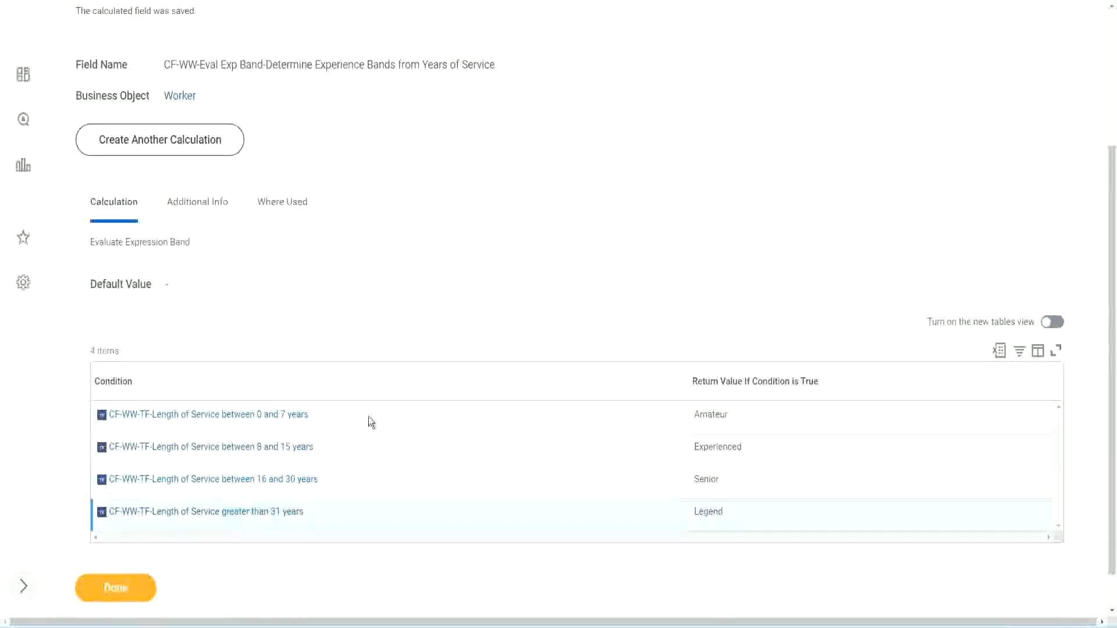
pyautogui.scroll(-1, 376, 410)
pyautogui.scroll(2, 389, 259)
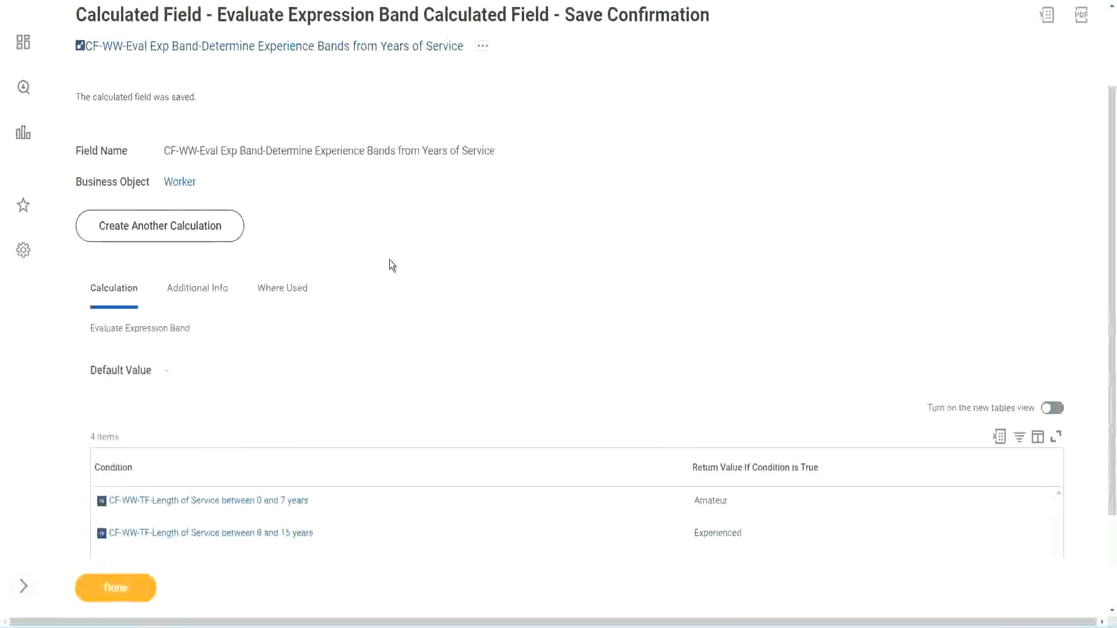
pyautogui.scroll(-2, 390, 259)
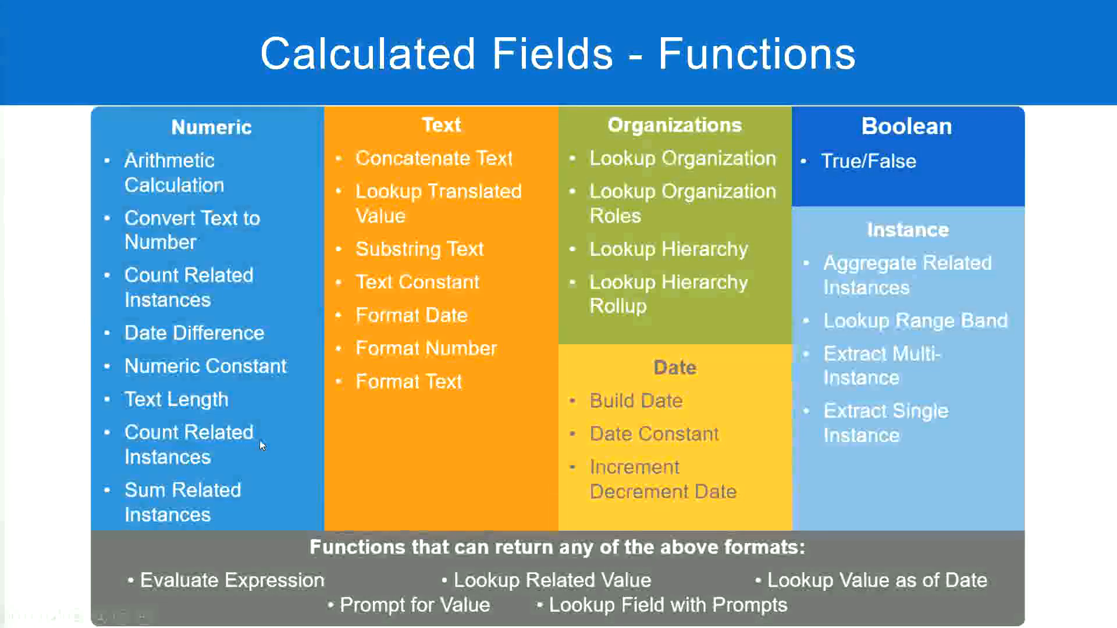
pyautogui.hotkey('alt', 'Tab')
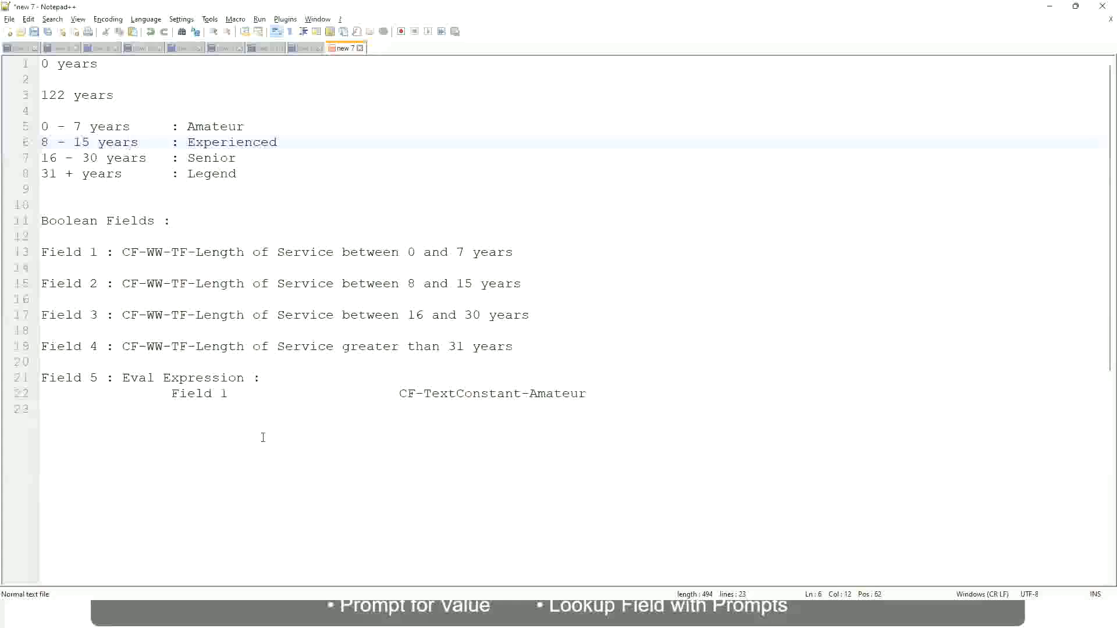
pyautogui.hotkey('alt', 'Tab')
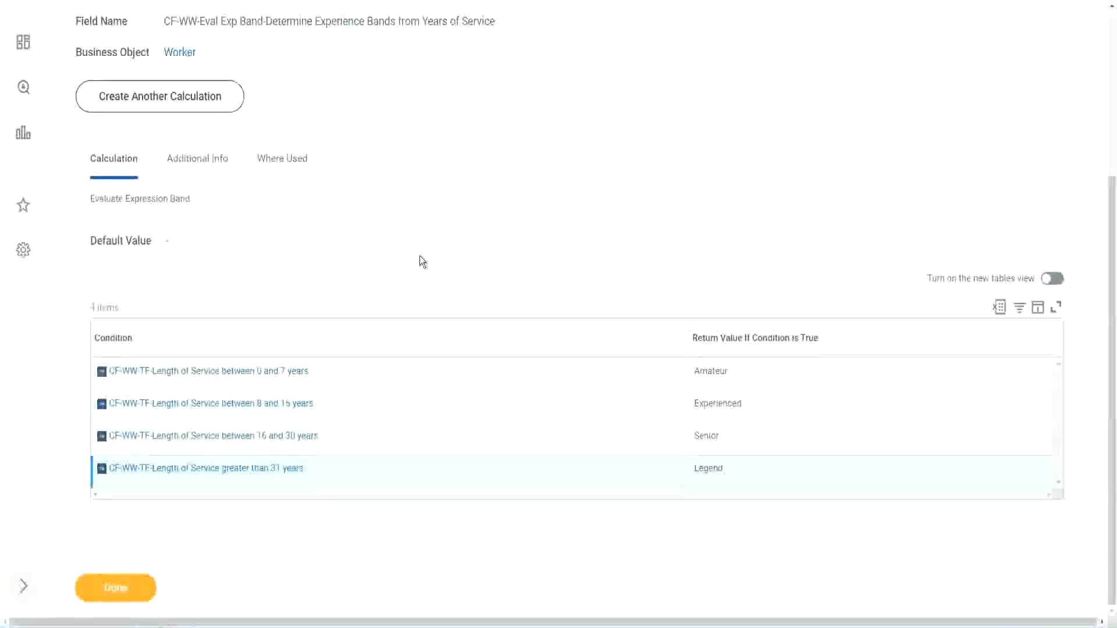
pyautogui.scroll(1, 420, 256)
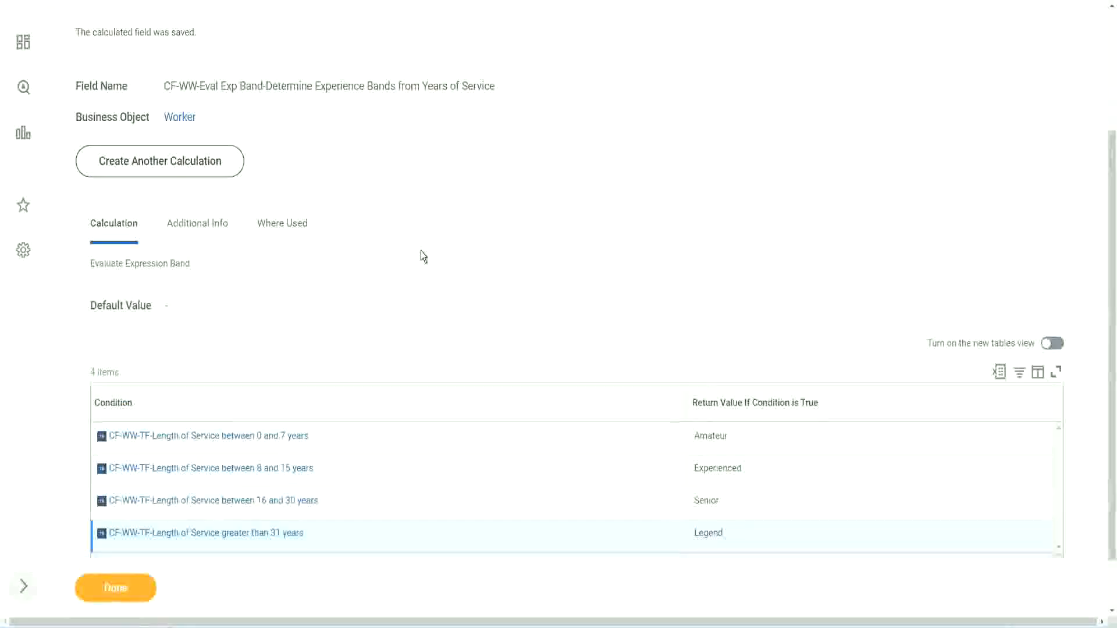
pyautogui.scroll(3, 421, 250)
pyautogui.scroll(-4, 421, 250)
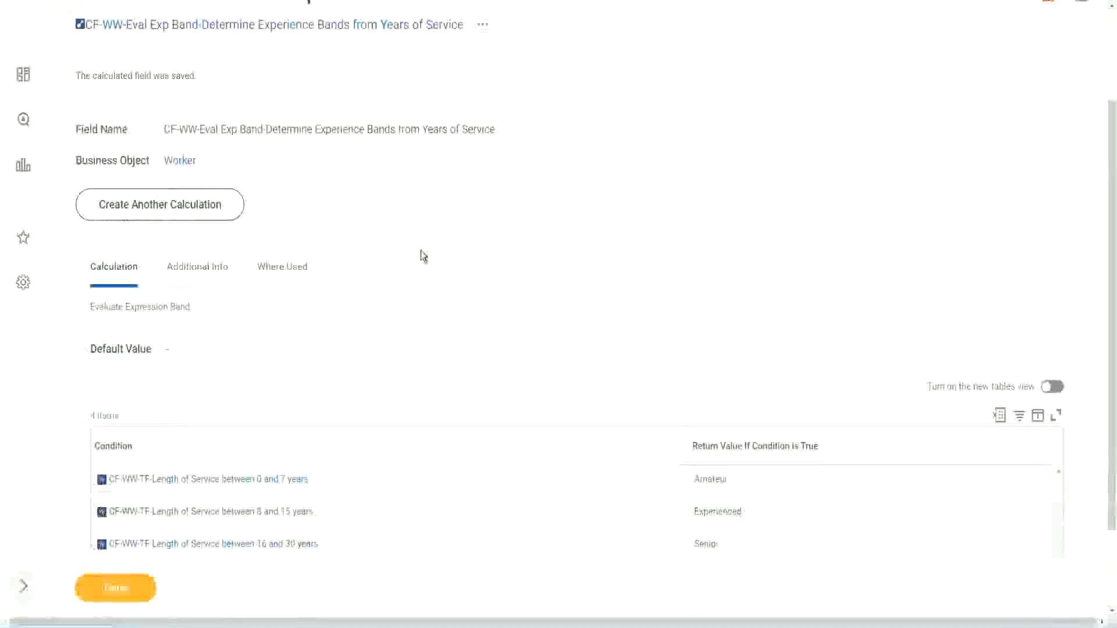
# - Close the saved calculated field's confirmation and open the WW Employee Details custom report for editing
pyautogui.click(119, 589)
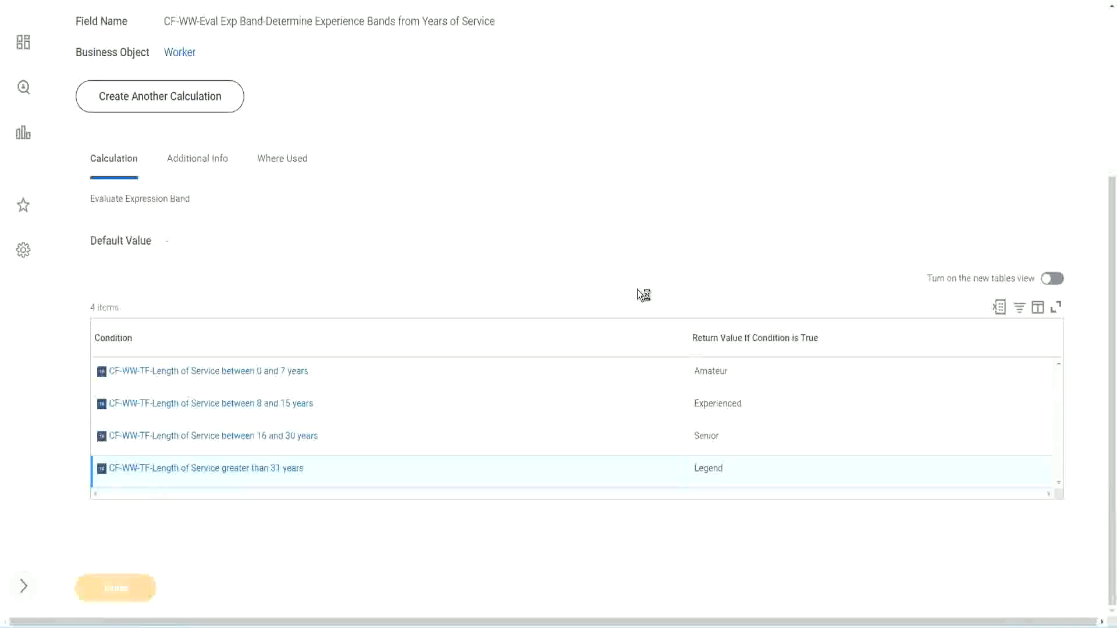
pyautogui.scroll(-3, 500, 259)
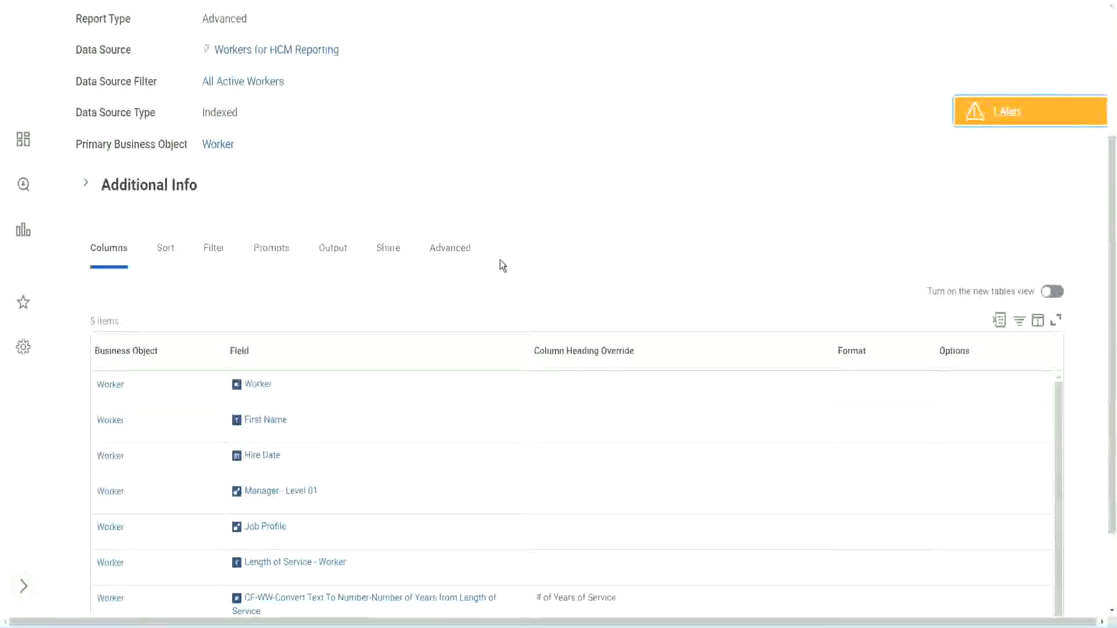
pyautogui.scroll(3, 500, 259)
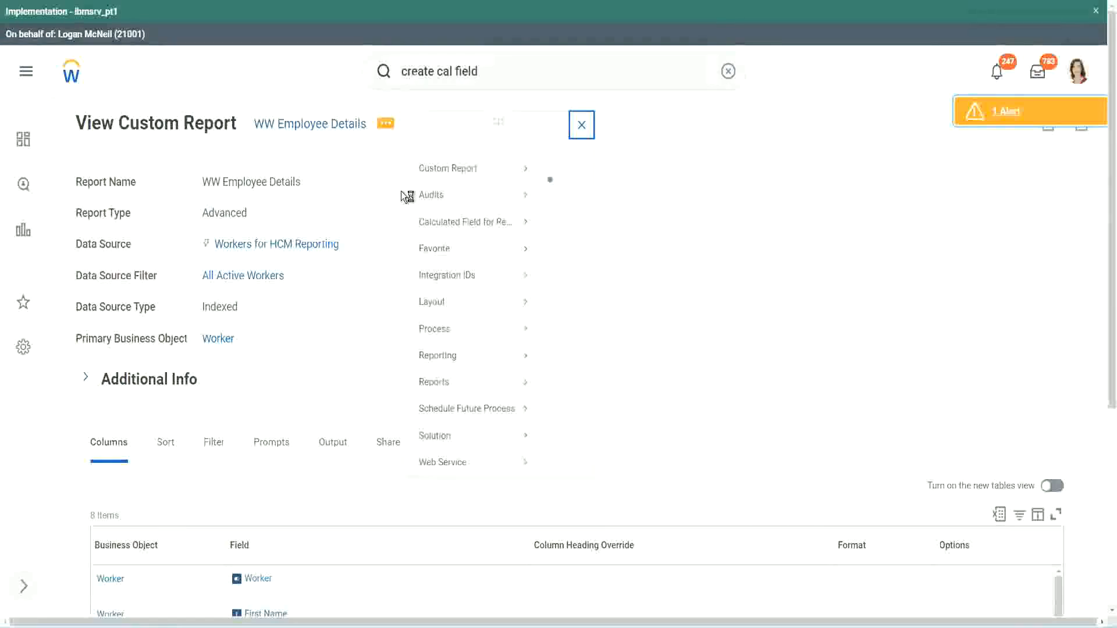
pyautogui.moveTo(475, 192)
pyautogui.click(563, 188)
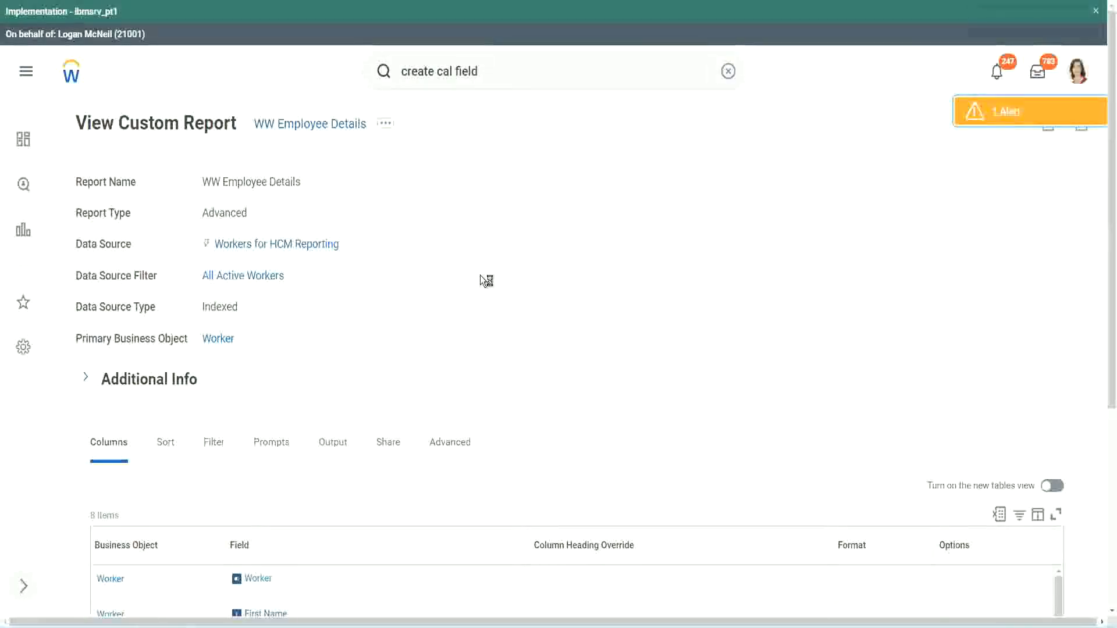
pyautogui.scroll(-1, 480, 275)
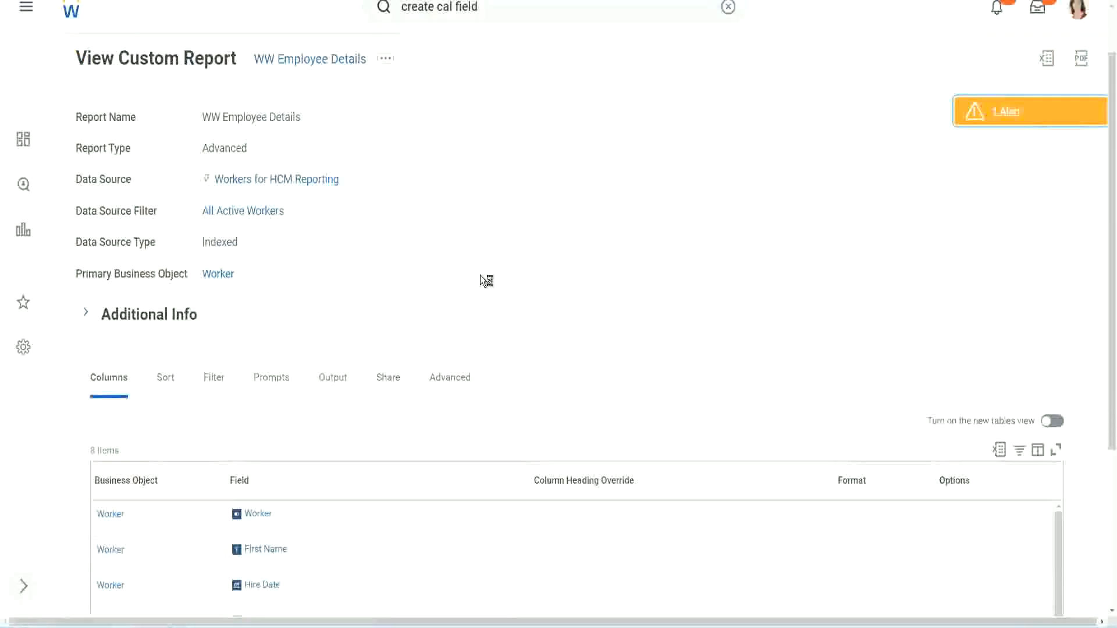
pyautogui.scroll(-4, 481, 276)
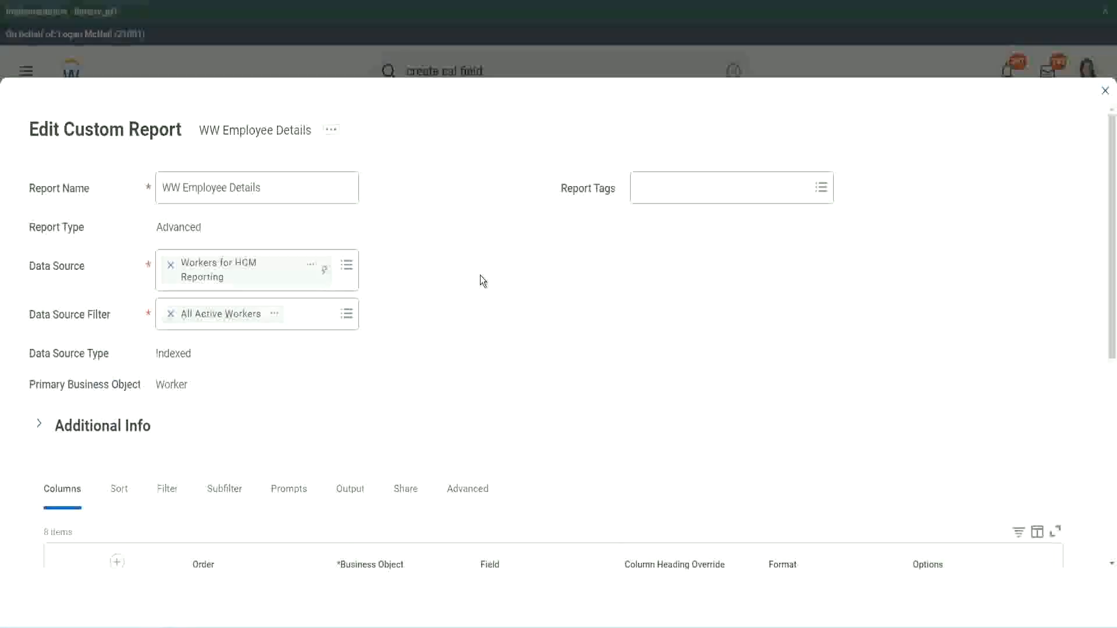
# - Add a new Worker column row directly below the Experience Bands row of the report
pyautogui.scroll(-8, 480, 275)
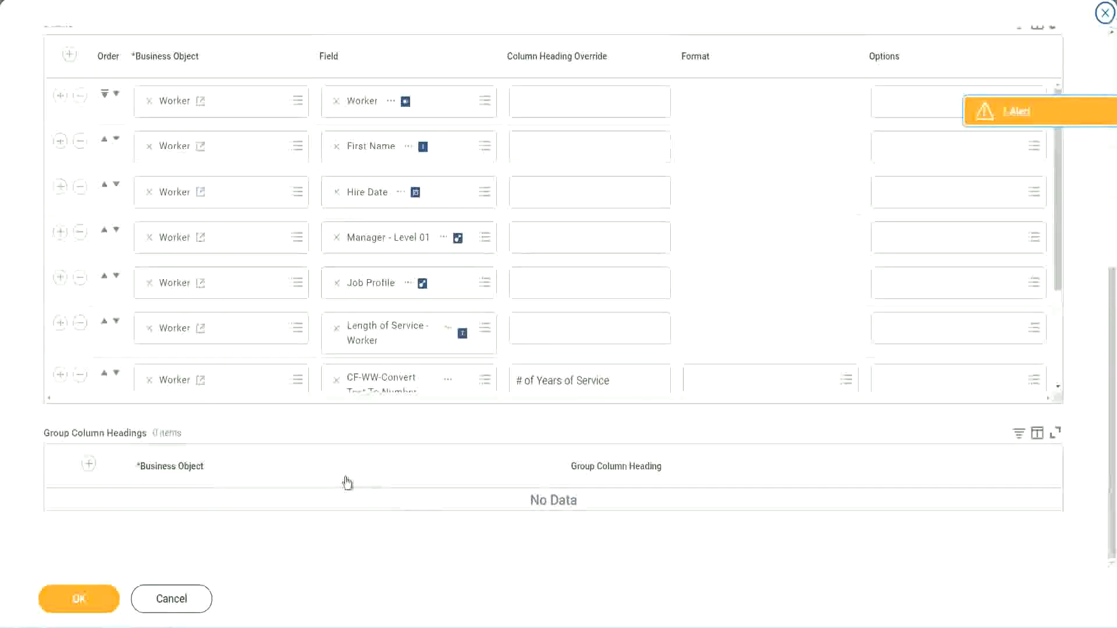
pyautogui.scroll(-3, 204, 319)
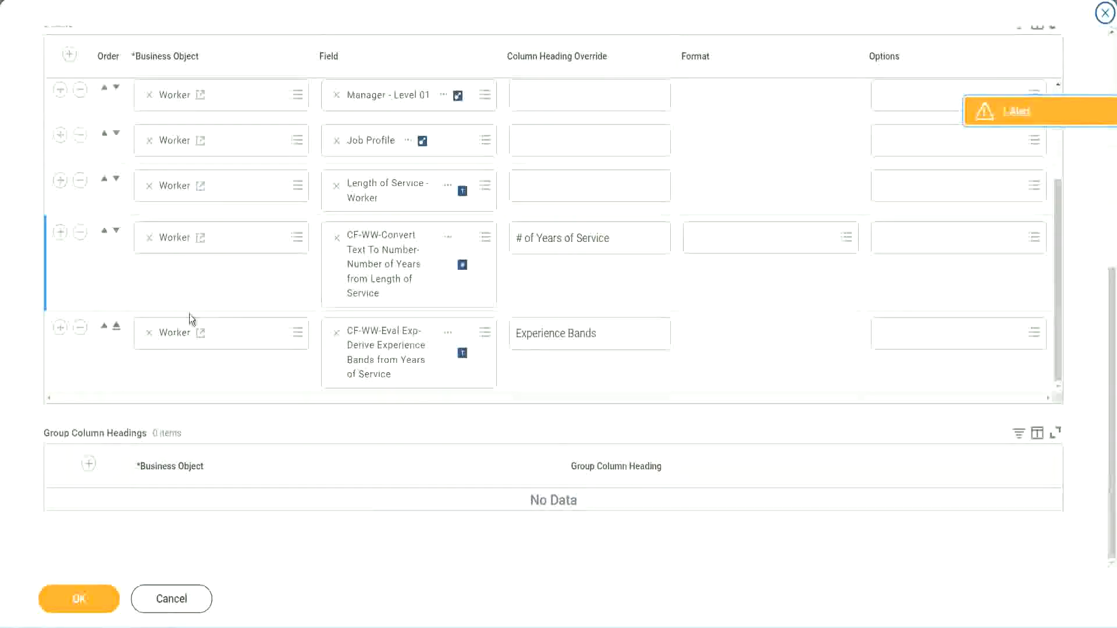
pyautogui.click(63, 330)
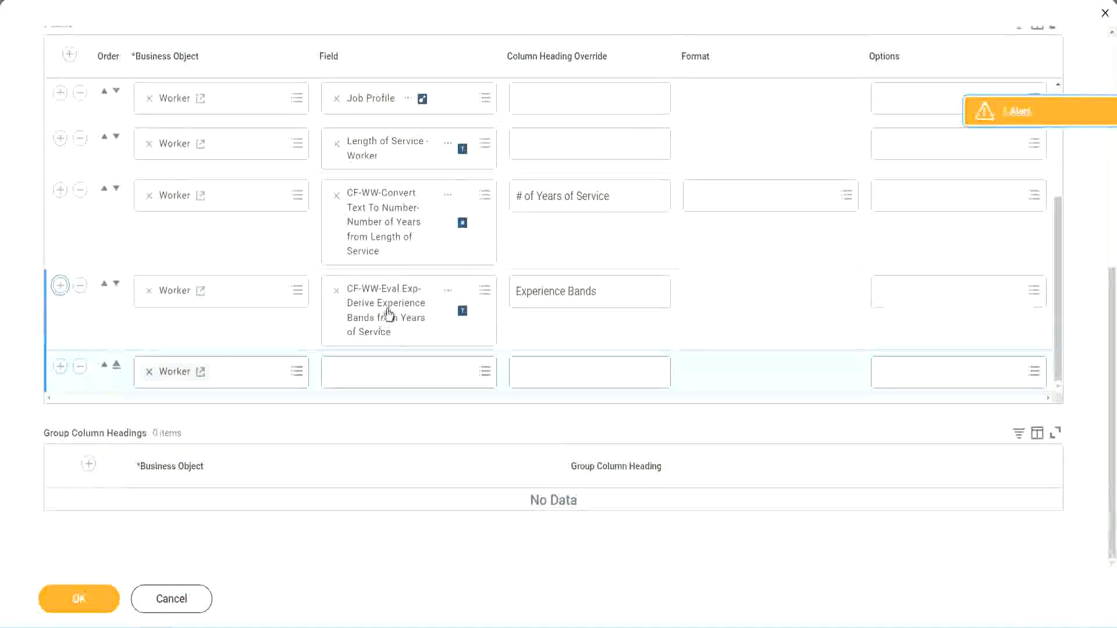
# - Copy the field name from the Experience Bands row and paste it as the field search text in the new row
pyautogui.rightClick(388, 316)
pyautogui.click(421, 377)
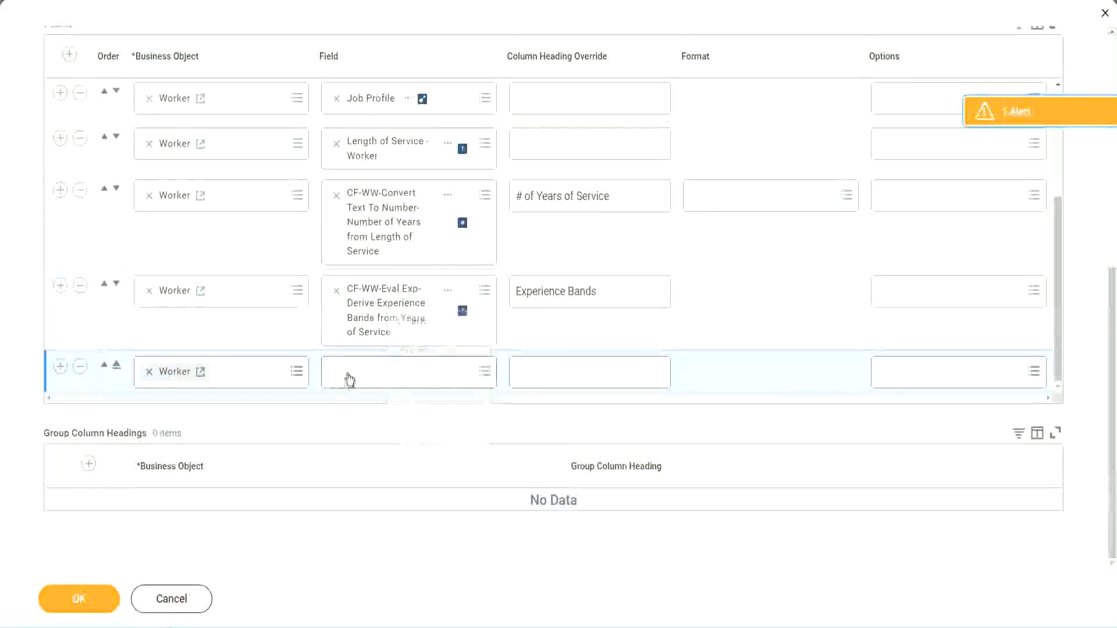
pyautogui.click(416, 379)
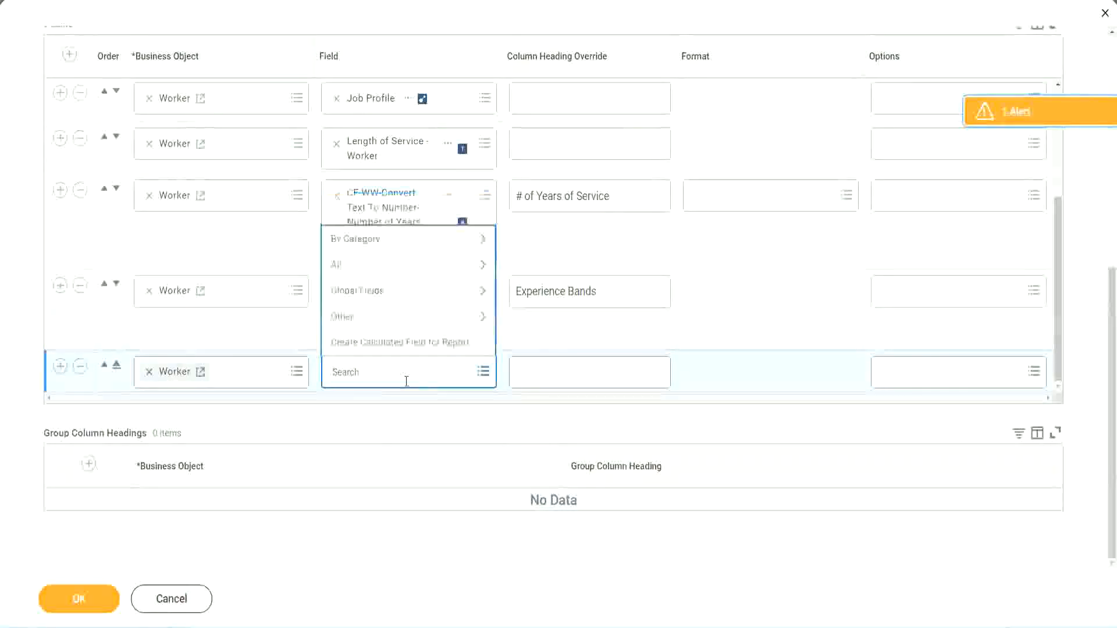
pyautogui.hotkey('ctrl', 'v')
pyautogui.press('Return')
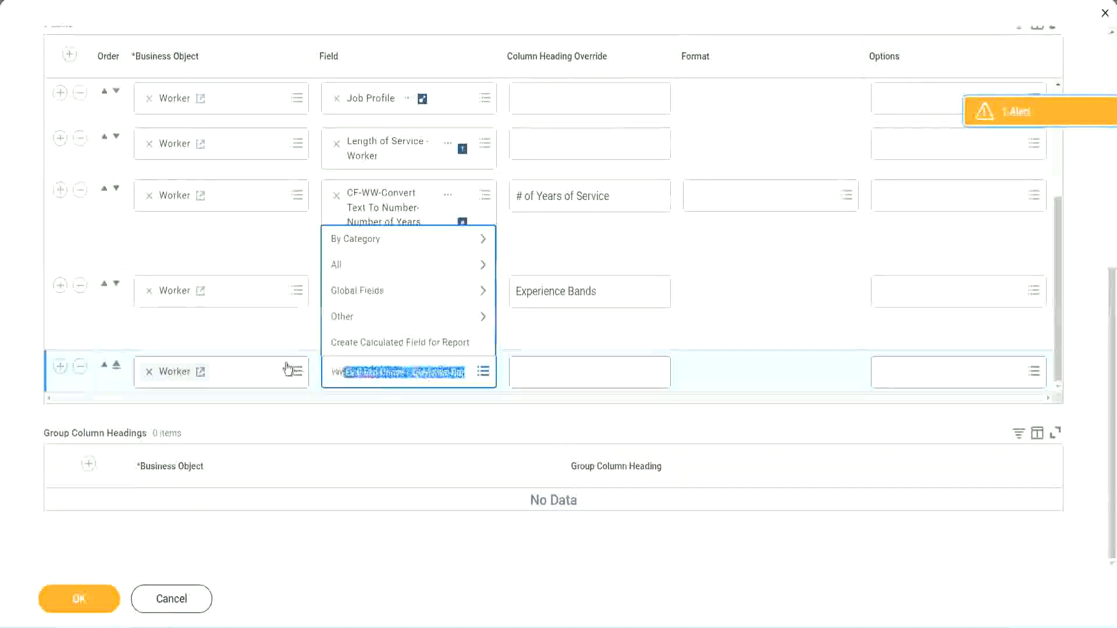
# - Shorten the new row's field search to CF-WW-Eval Exp Band and select CF-WW-Eval Exp Band-Determine Experience Bands from Years of Service
pyautogui.click(417, 381)
pyautogui.press('BackSpace')
pyautogui.press('Delete')
pyautogui.press('Delete')
pyautogui.press('Delete')
pyautogui.press('Delete')
pyautogui.press('Delete')
pyautogui.press('Delete')
pyautogui.press('Delete')
pyautogui.press('Delete')
pyautogui.press('Delete')
pyautogui.press('Delete')
pyautogui.press('Delete')
pyautogui.press('Delete')
pyautogui.press('Delete')
pyautogui.press('Delete')
pyautogui.press('Delete')
pyautogui.press('Delete')
pyautogui.press('Delete')
pyautogui.press('Delete')
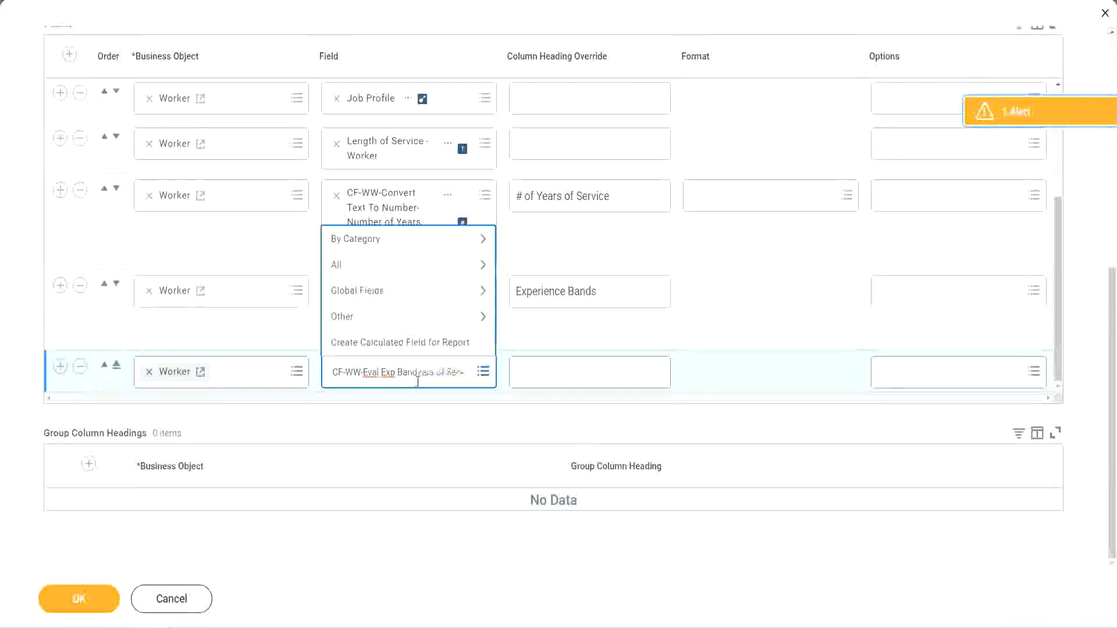
pyautogui.press('Delete')
pyautogui.press('Delete')
pyautogui.press('Delete')
pyautogui.press('Delete')
pyautogui.press('Delete')
pyautogui.press('Delete')
pyautogui.press('Delete')
pyautogui.press('Delete')
pyautogui.press('Delete')
pyautogui.press('Delete')
pyautogui.press('Delete')
pyautogui.press('Delete')
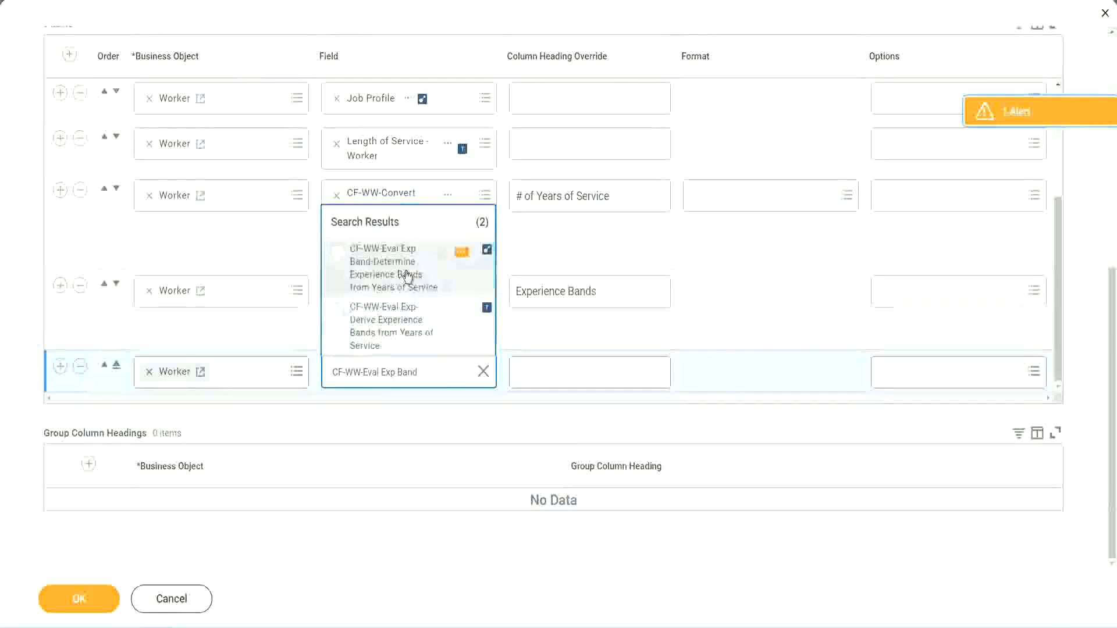
pyautogui.click(407, 275)
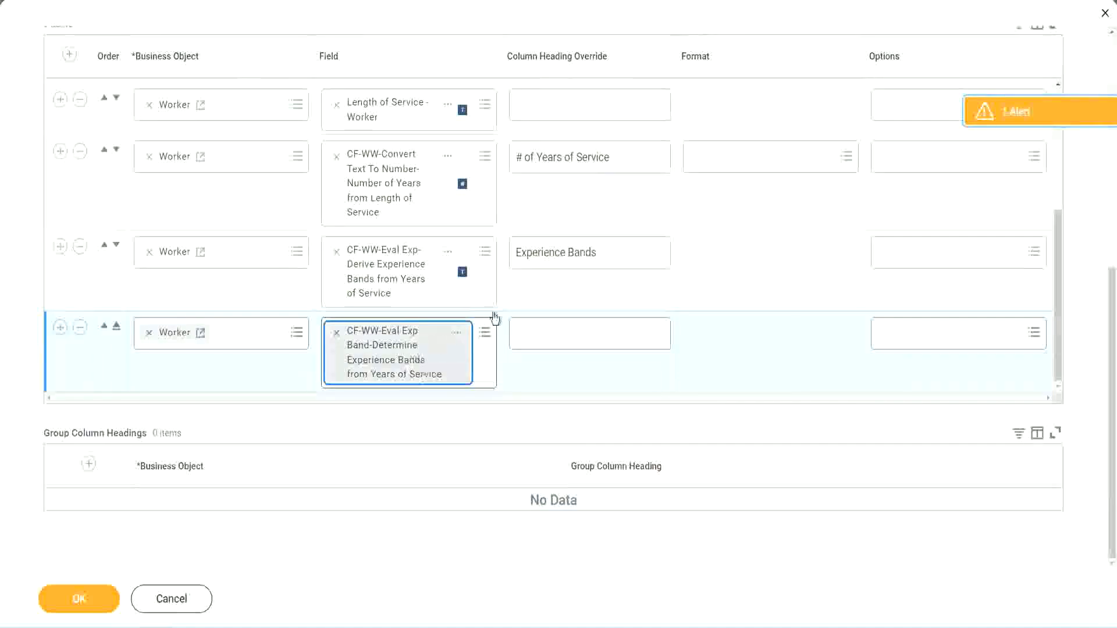
# - Copy the Experience Bands column heading into the new row and extend it to read Experience Bands (Eval Exp Bands)
pyautogui.click(614, 254)
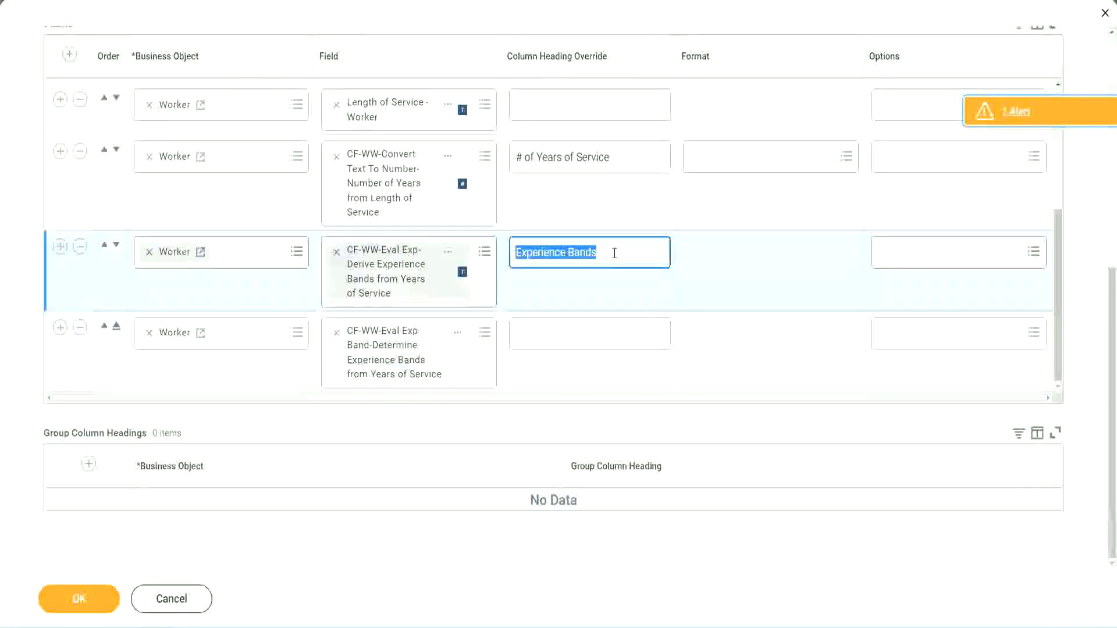
pyautogui.click(542, 332)
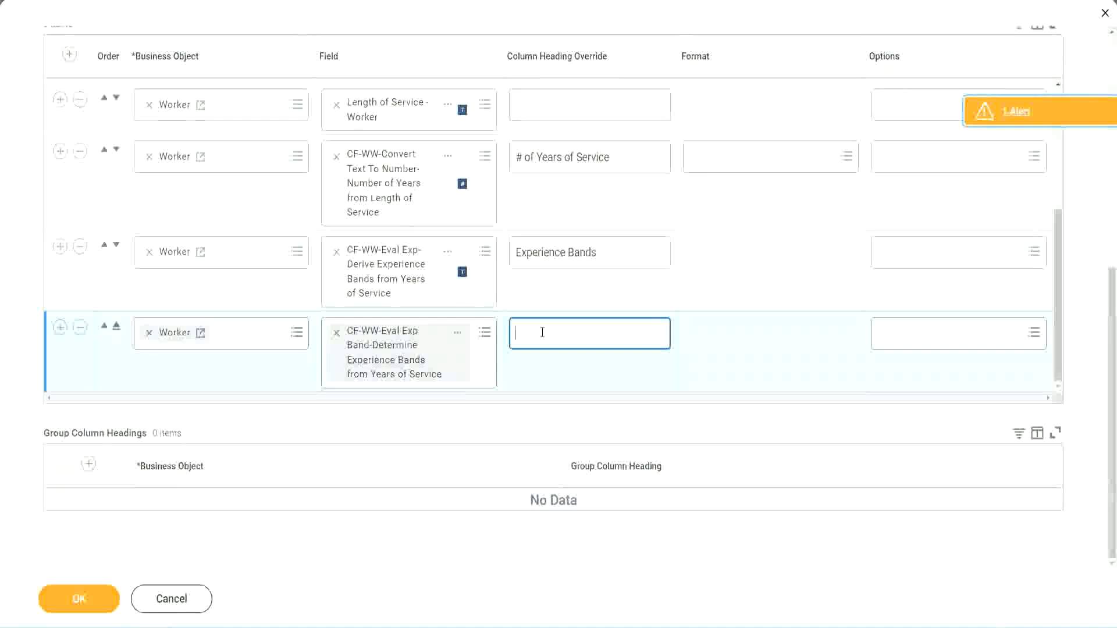
pyautogui.hotkey('ctrl', 'v')
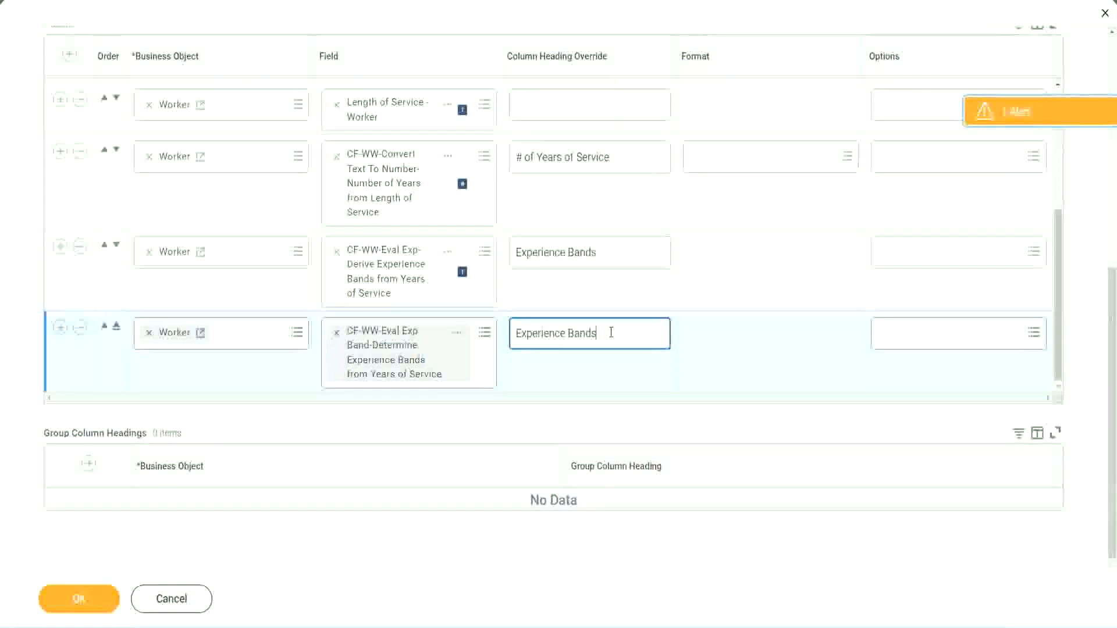
pyautogui.write('(')
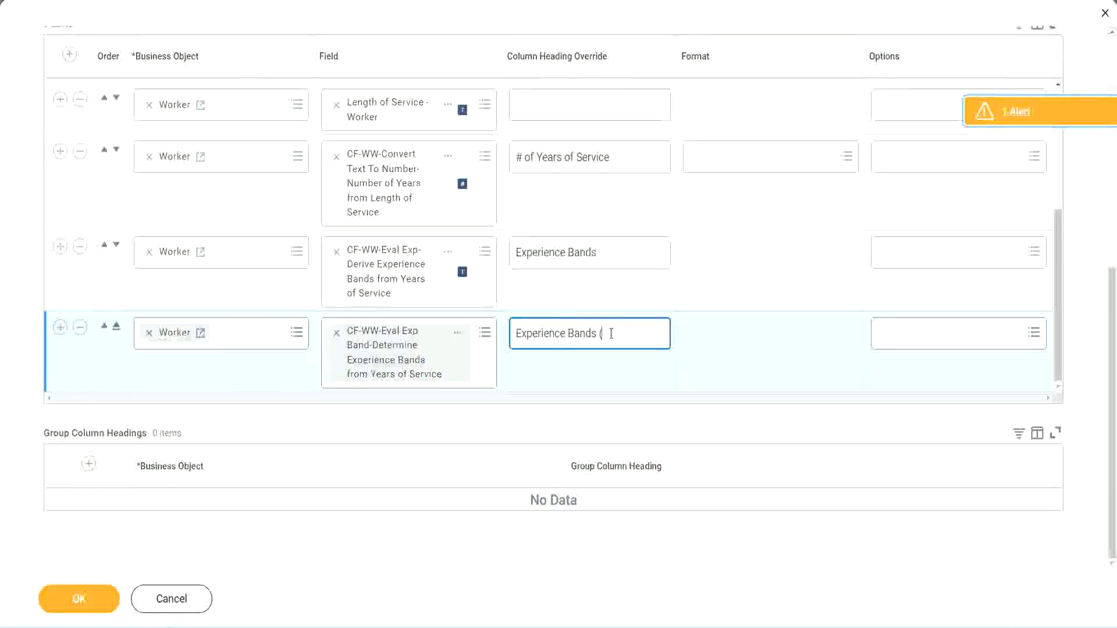
pyautogui.write('Eval Exp Bands)')
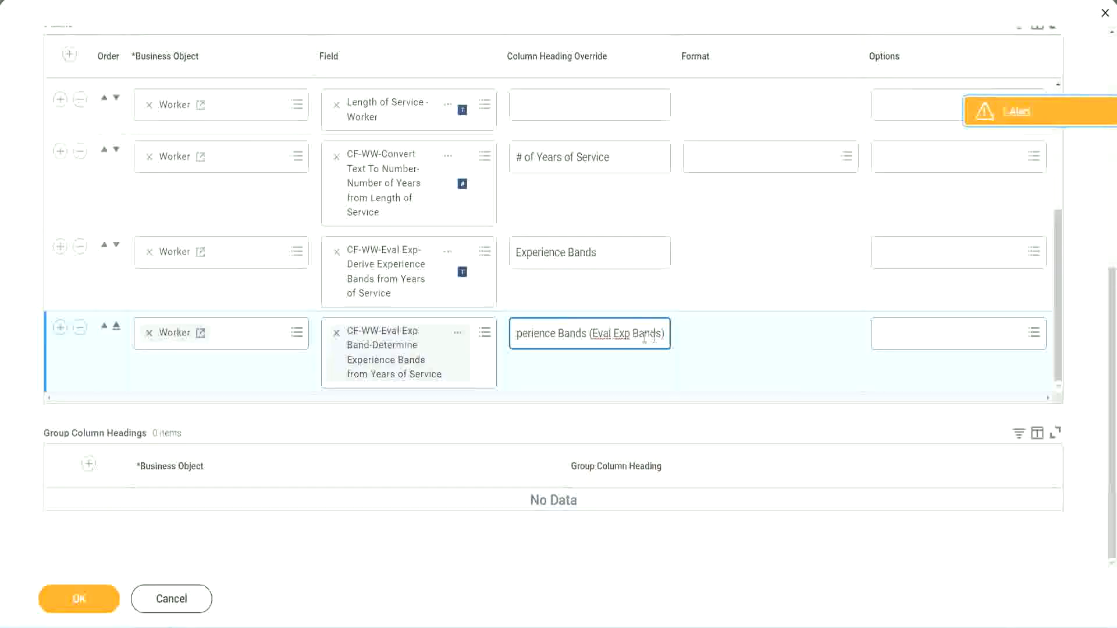
pyautogui.doubleClick(622, 333)
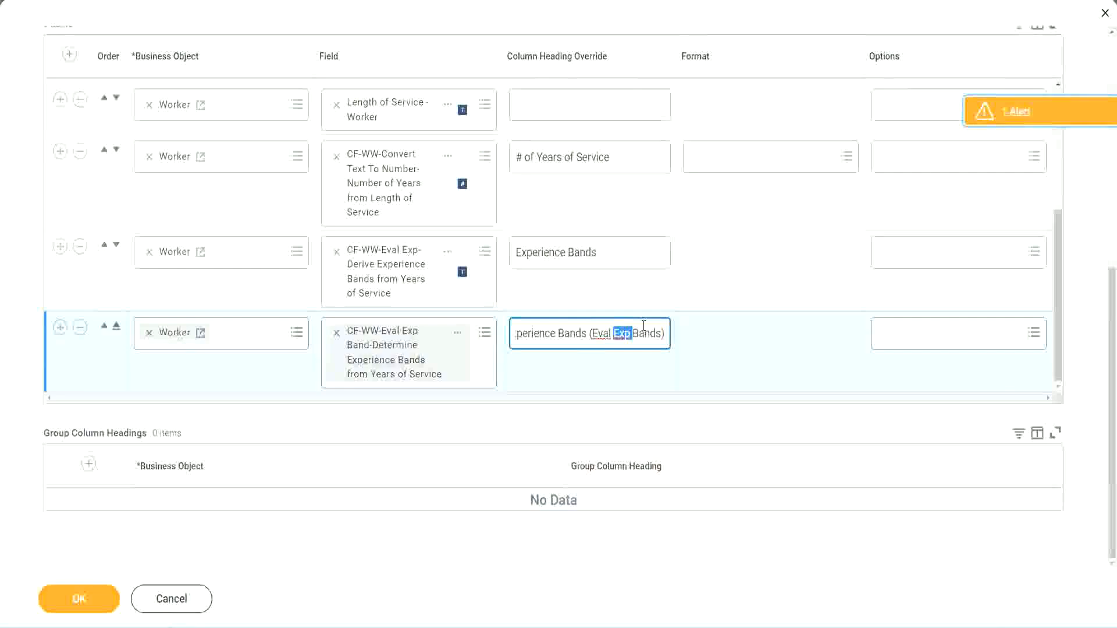
pyautogui.click(643, 327)
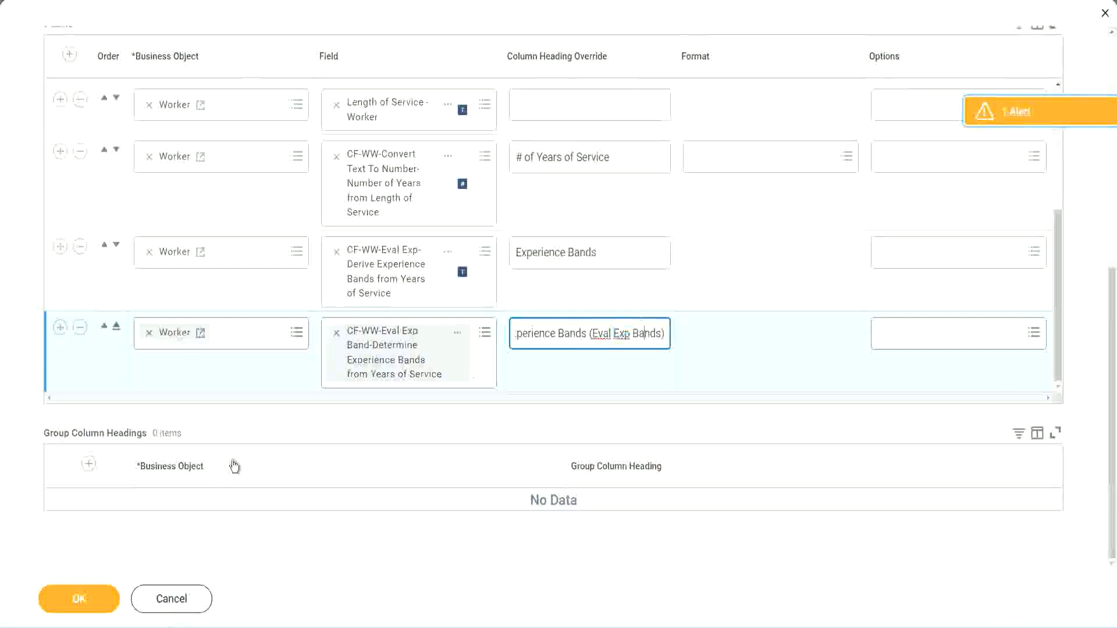
# - Save the column changes to the WW Employee Details report and run it
pyautogui.click(81, 601)
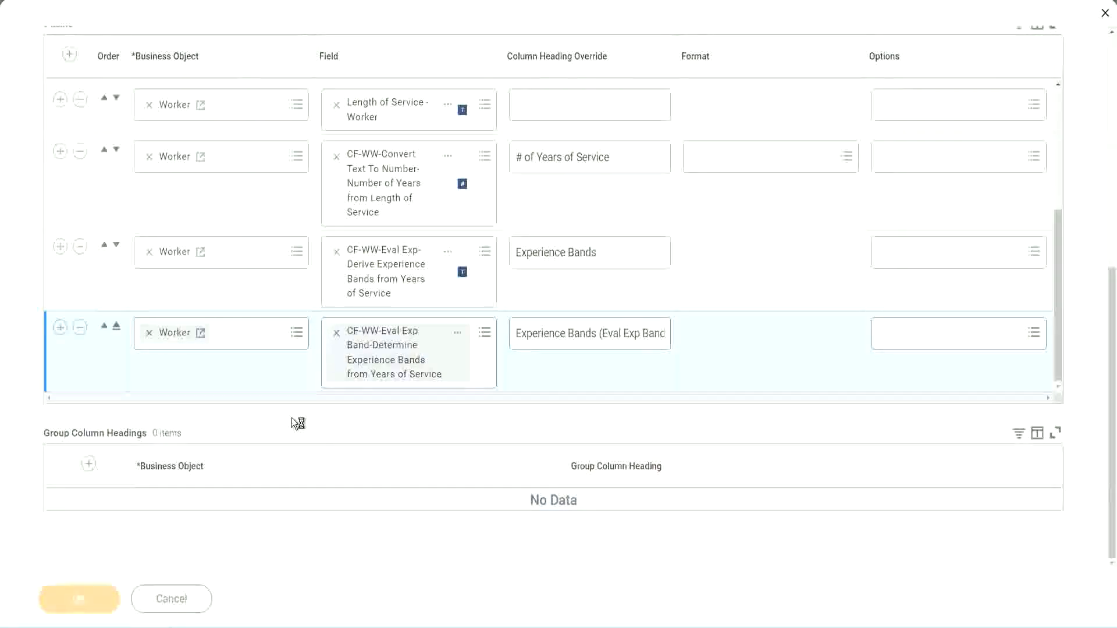
pyautogui.click(129, 589)
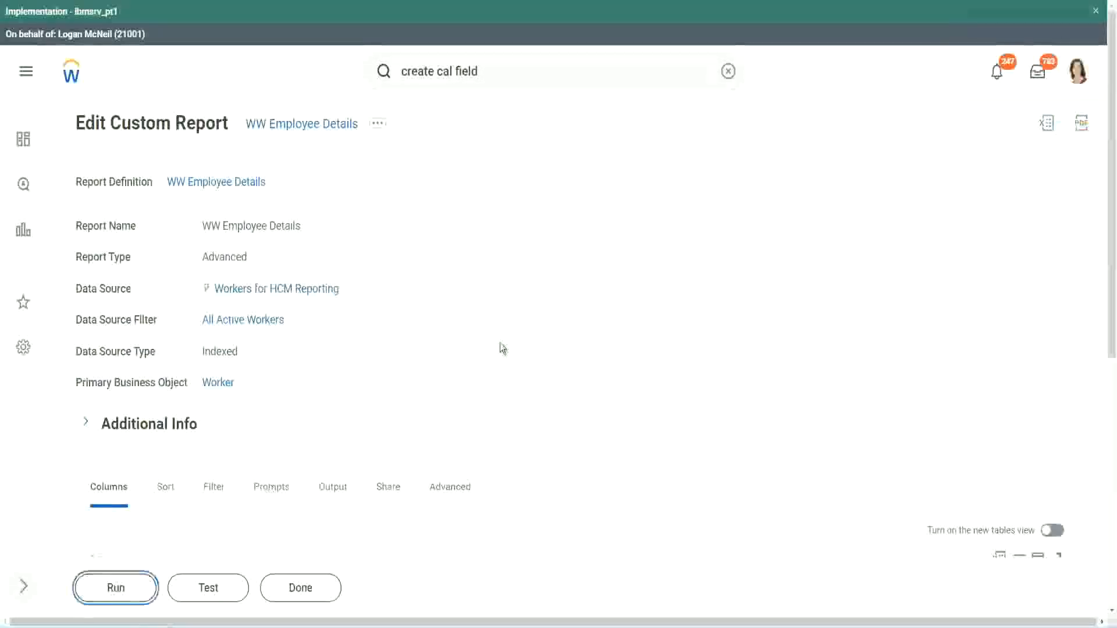